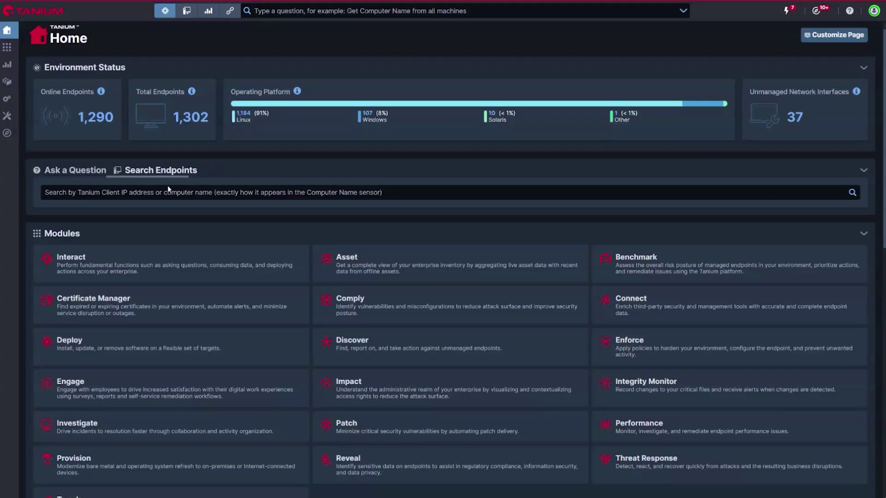
Step: Search endpoints for '24' to find the pat-wn-2420 machine
type("2420")
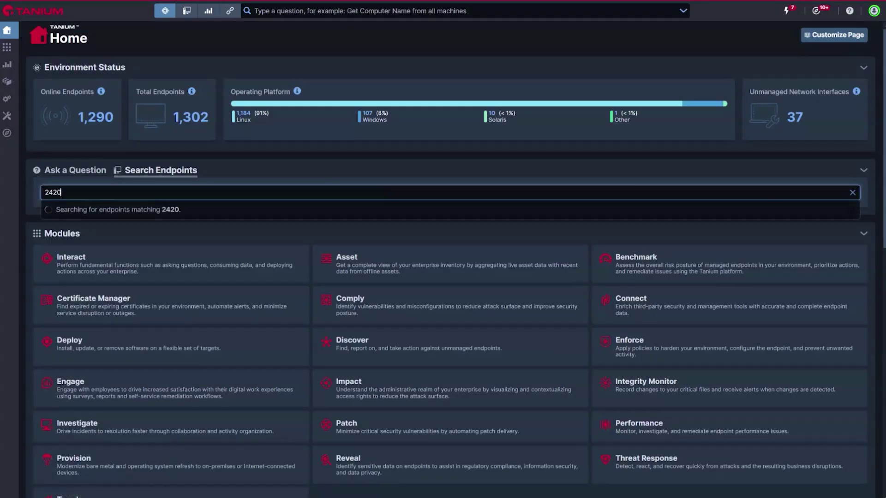
Step: Open pat-wn-2420's details and list its installed applications
left_click(131, 257)
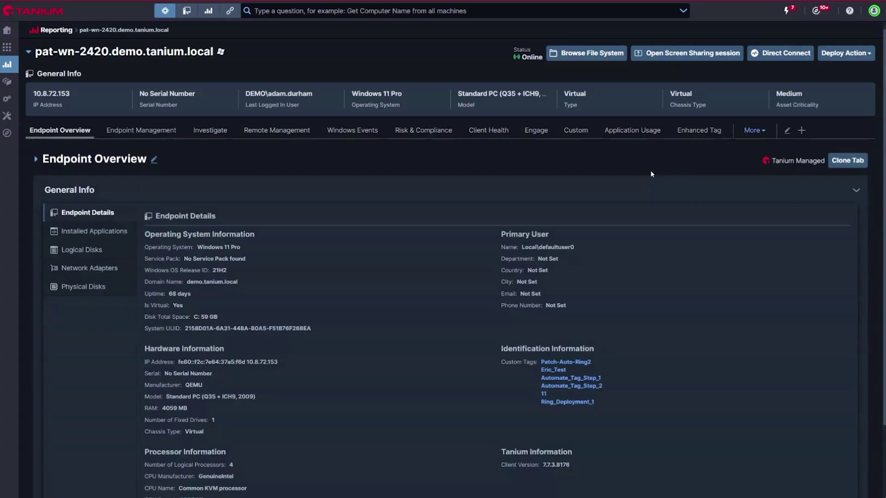
scroll(398, 164, "down", 2)
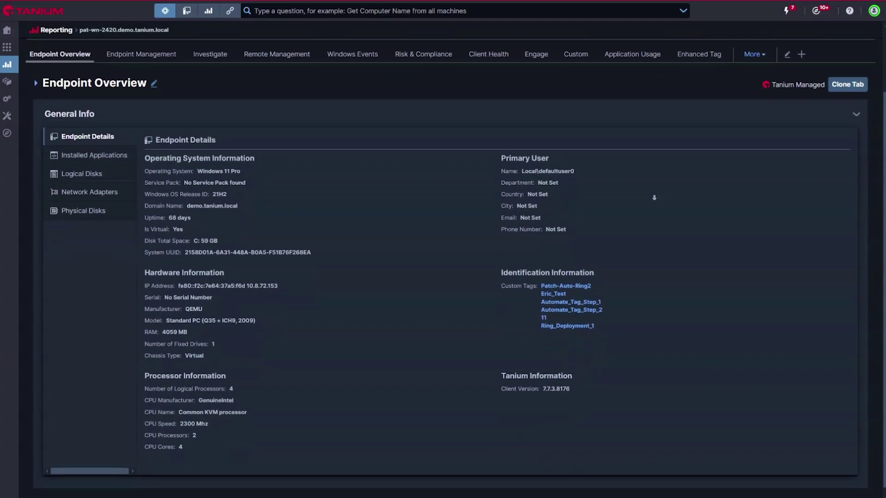
left_click(116, 150)
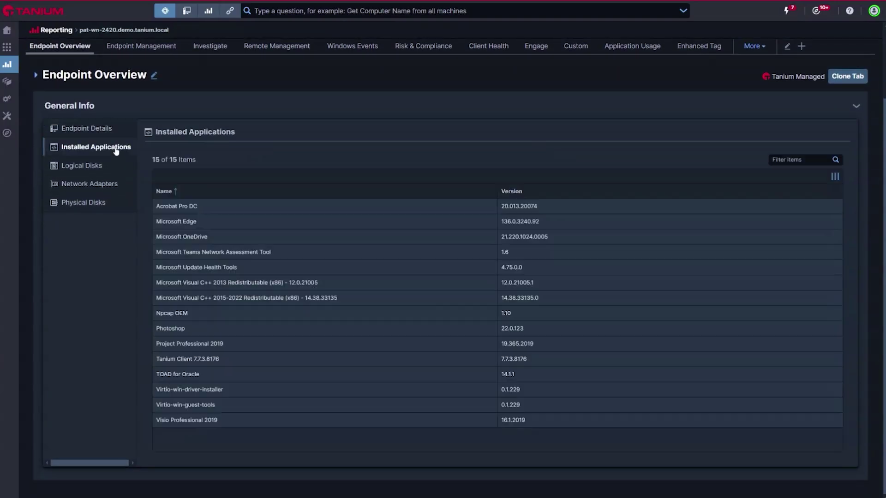
Step: Review the endpoint's Endpoint Management info: 3 applicable OS patches and 103 software packages
left_click(145, 48)
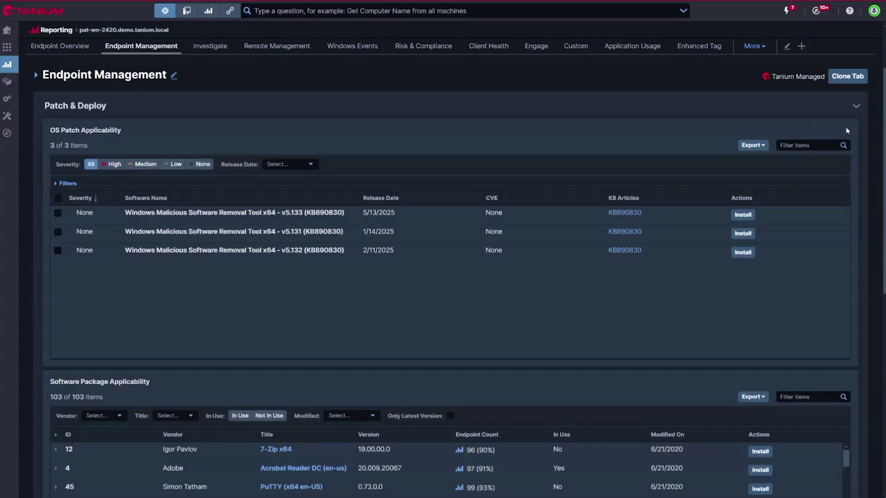
scroll(844, 148, "down", 2)
scroll(844, 151, "down", 5)
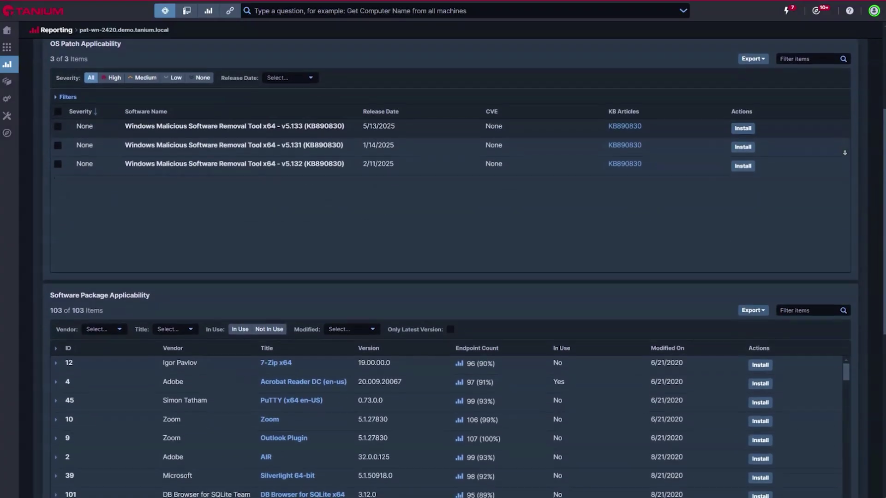
scroll(450, 268, "down", 5)
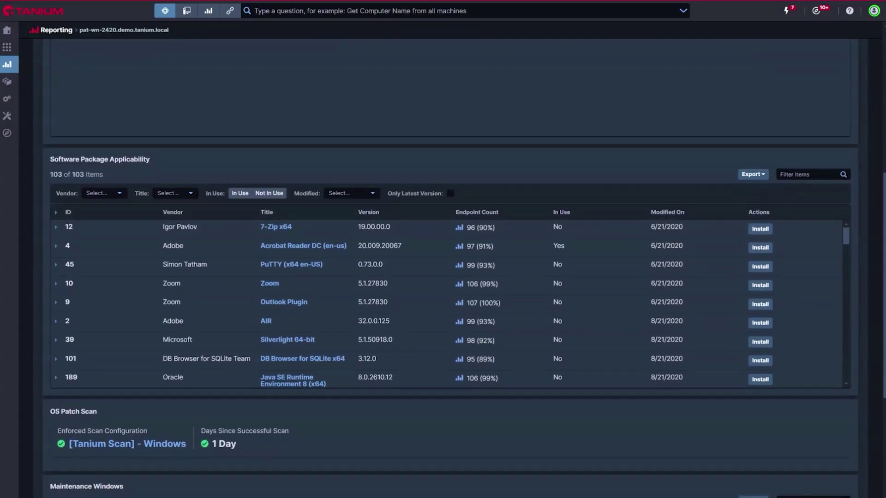
scroll(848, 163, "down", 4)
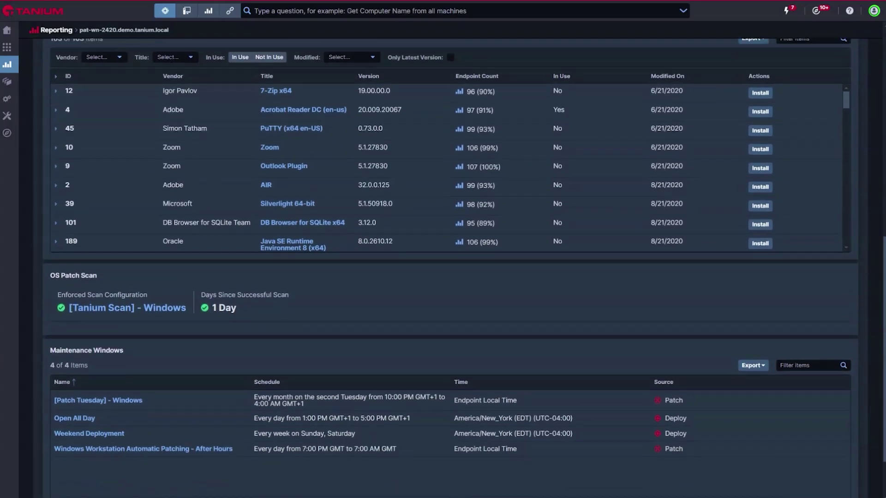
scroll(847, 163, "up", 15)
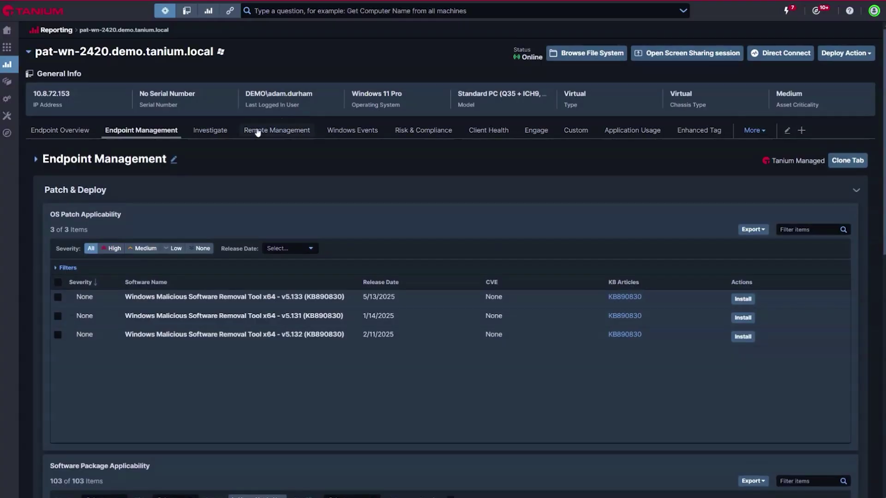
Step: Direct Connect to pat-wn-2420 from Remote Management to list its 247 services
left_click(285, 132)
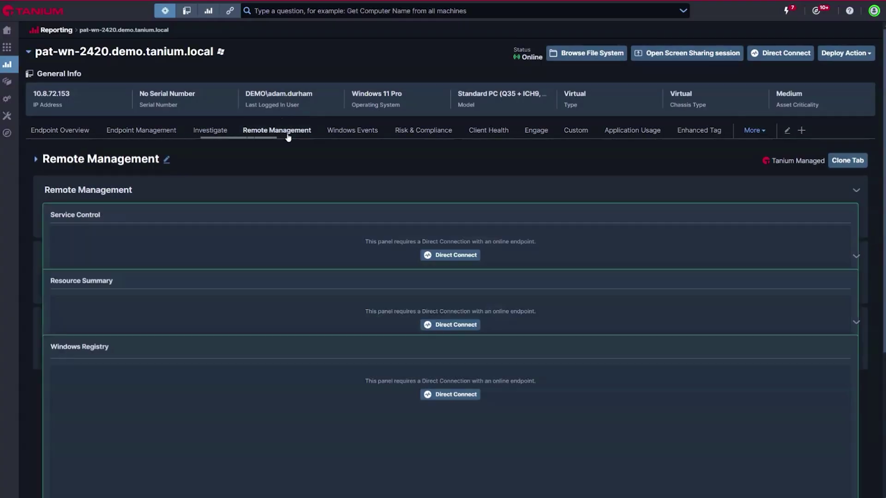
left_click(450, 255)
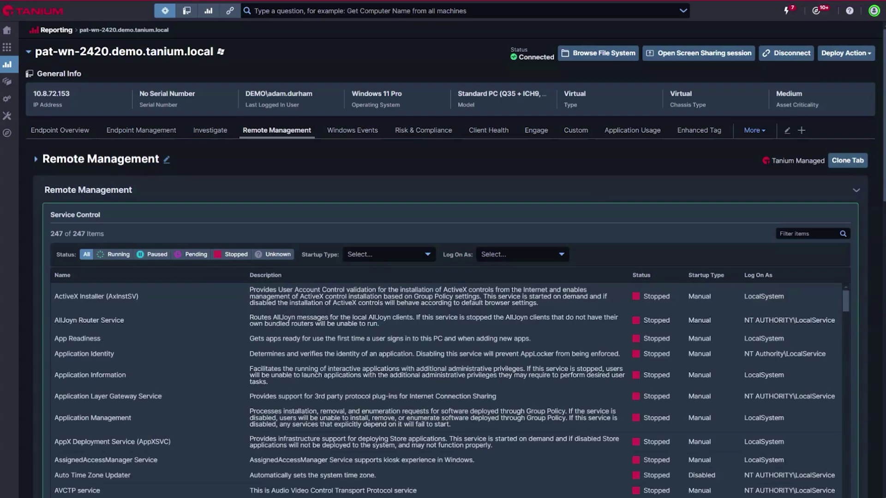
scroll(553, 195, "down", 5)
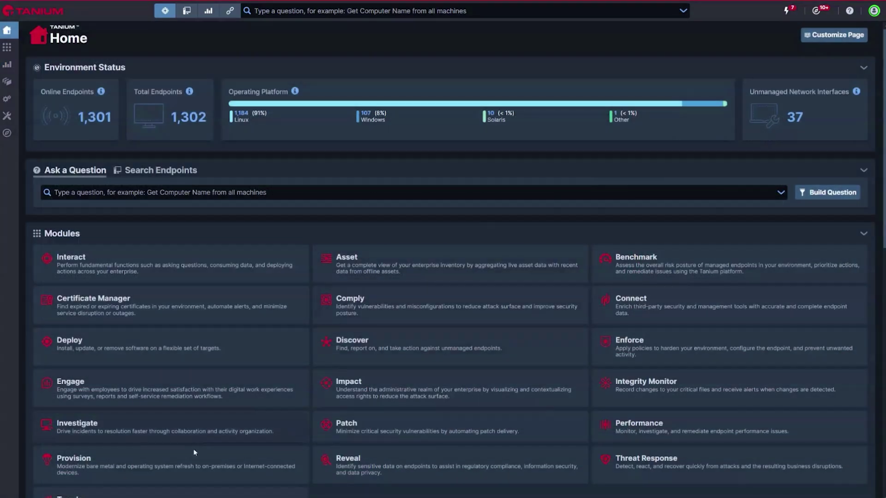
Step: In Provision, view the Windows 11 Enterprise - Base OS bundle details
left_click(187, 466)
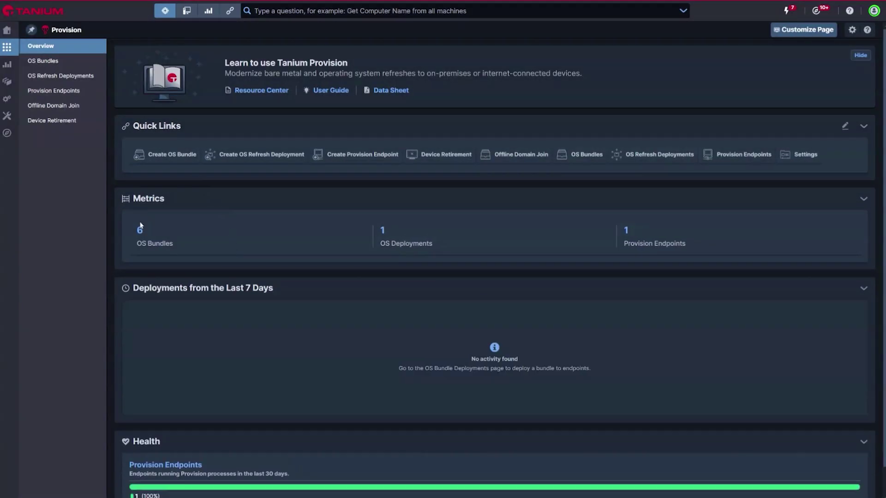
left_click(141, 231)
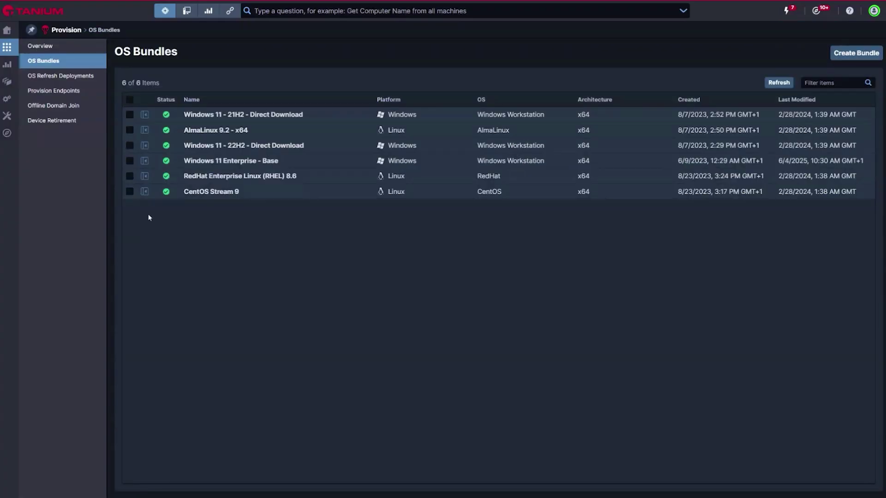
left_click(145, 161)
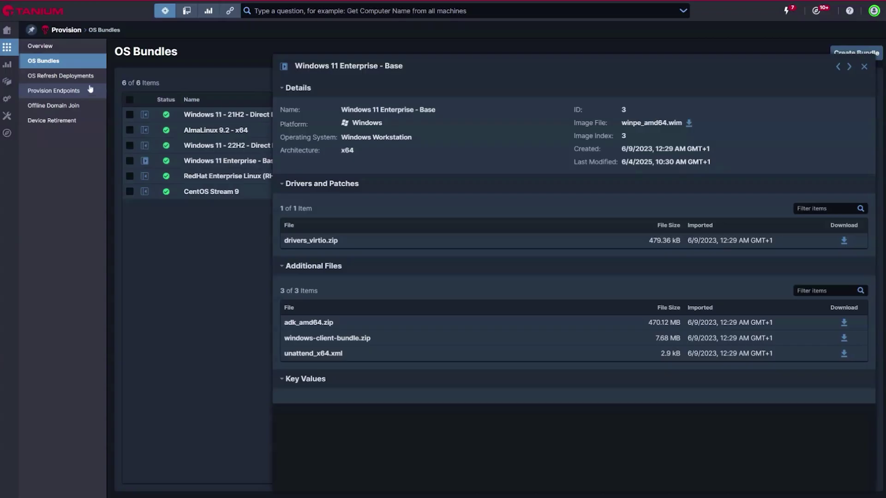
Step: Start a new OS refresh deployment using the Windows 11 Enterprise - Base bundle
left_click(69, 76)
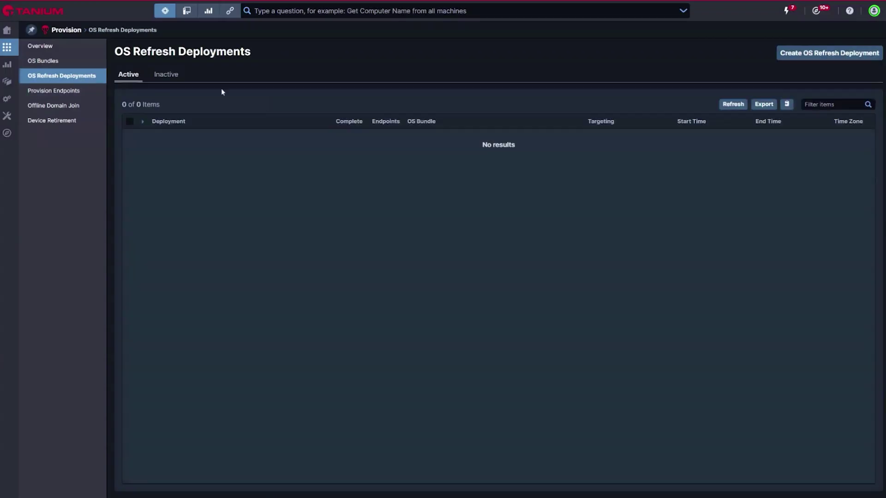
left_click(788, 53)
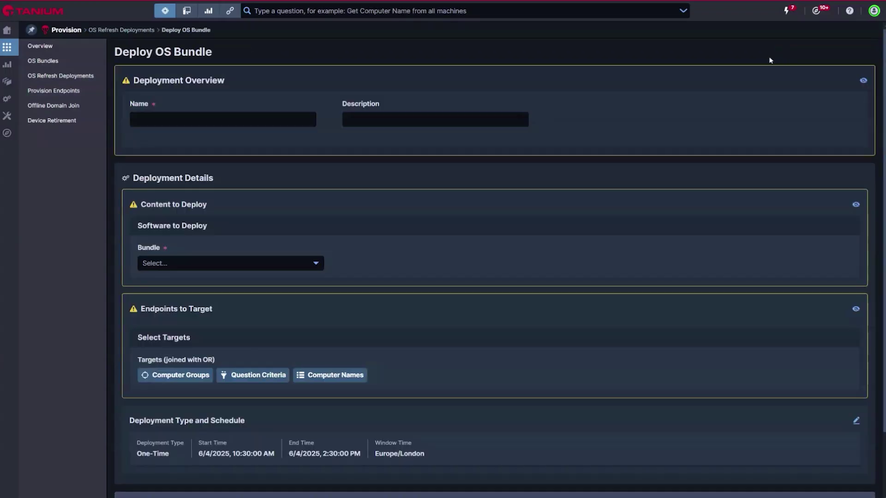
left_click(212, 264)
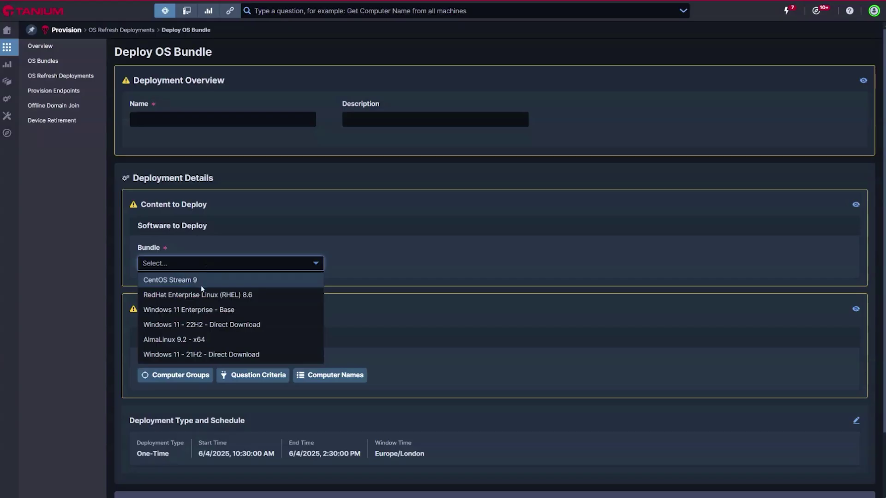
left_click(203, 309)
scroll(197, 373, "down", 2)
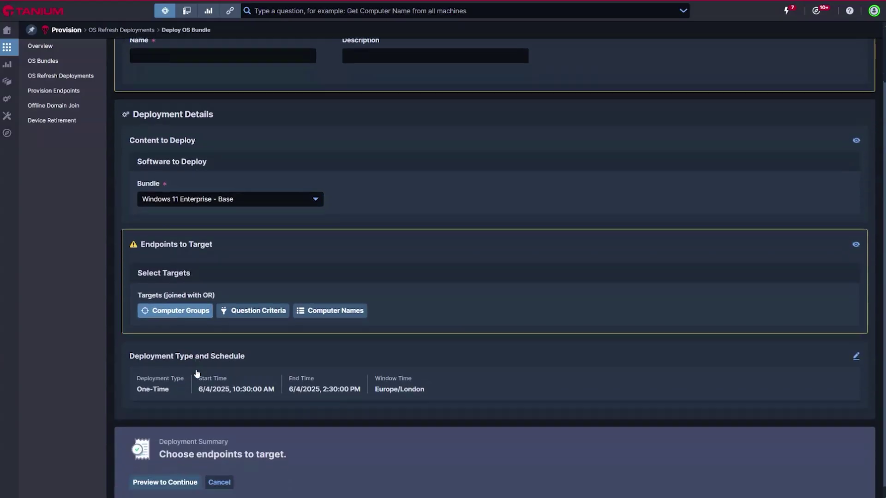
scroll(197, 373, "down", 1)
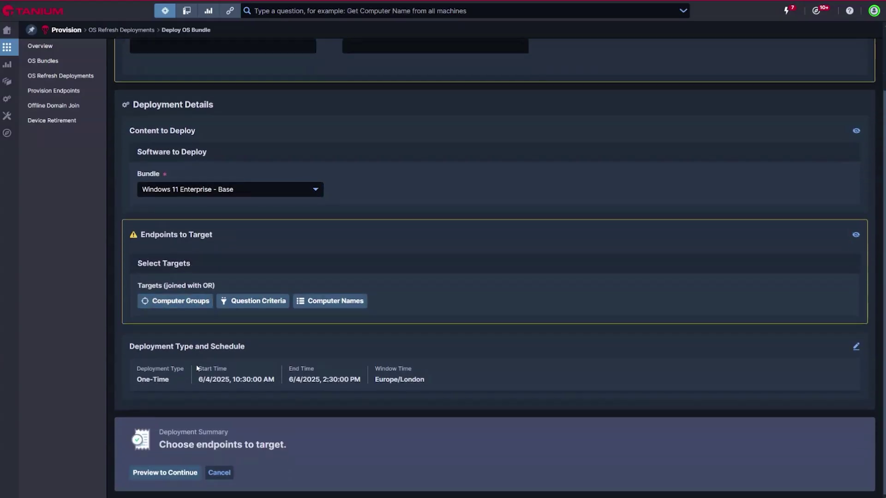
Step: On Device Retirement, search for an endpoint matching '24'
left_click(67, 121)
left_click(126, 72)
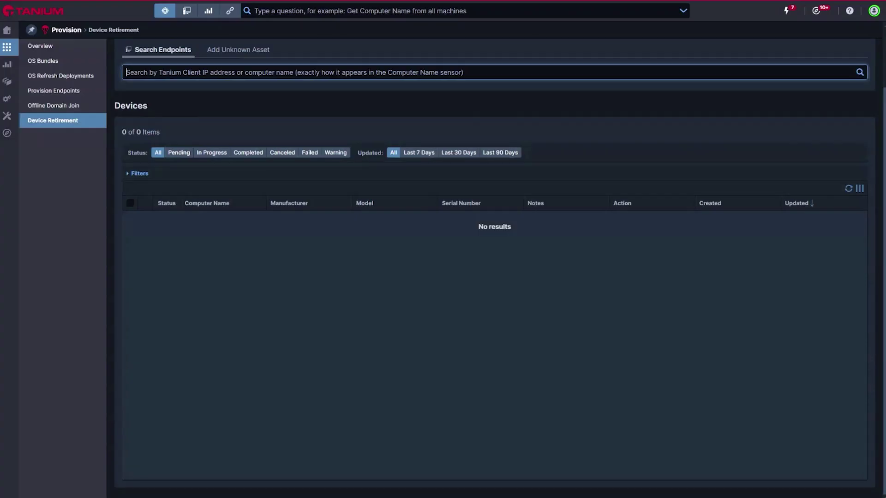
type("24")
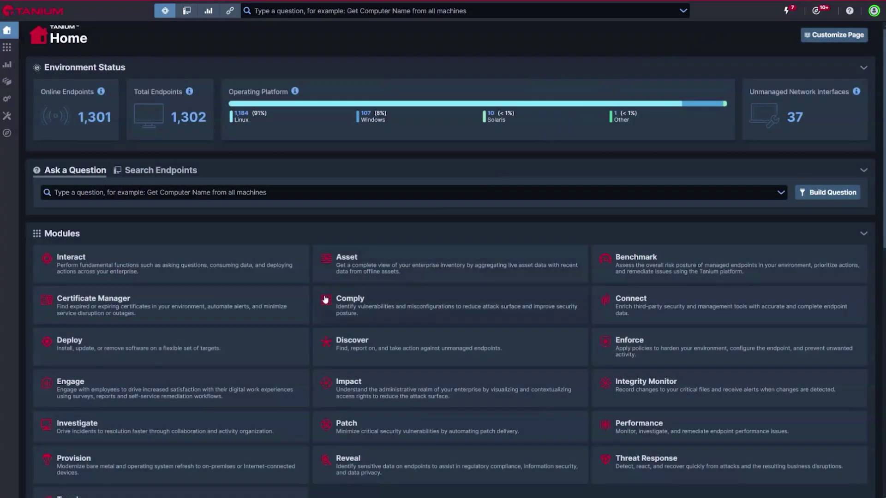
Step: In Deploy's predefined package gallery, filter for 'chrome' and view the Chrome x64 package
left_click(267, 351)
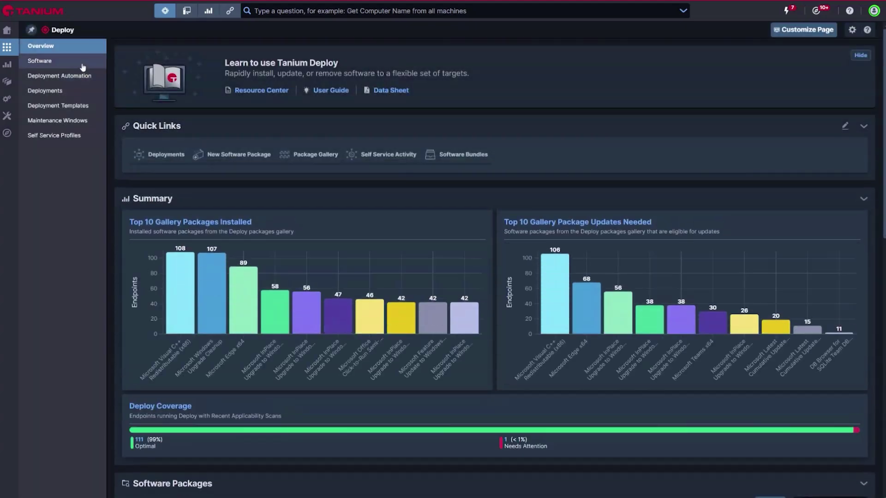
left_click(83, 67)
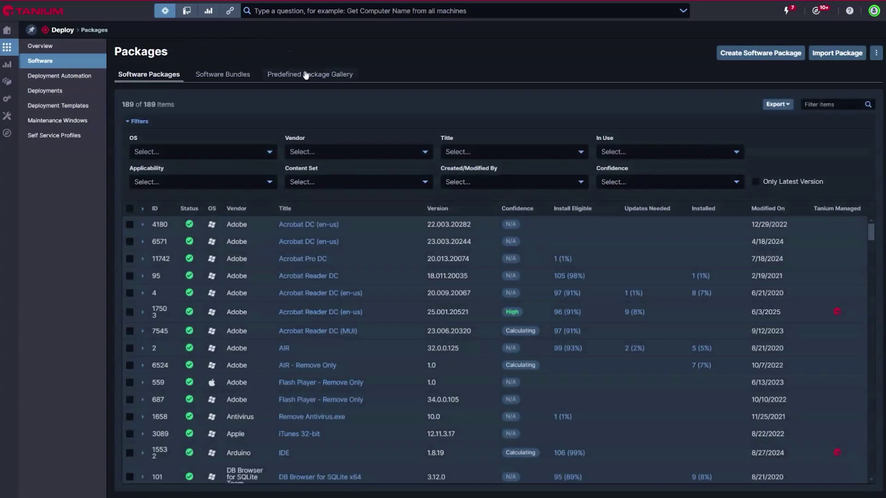
left_click(306, 75)
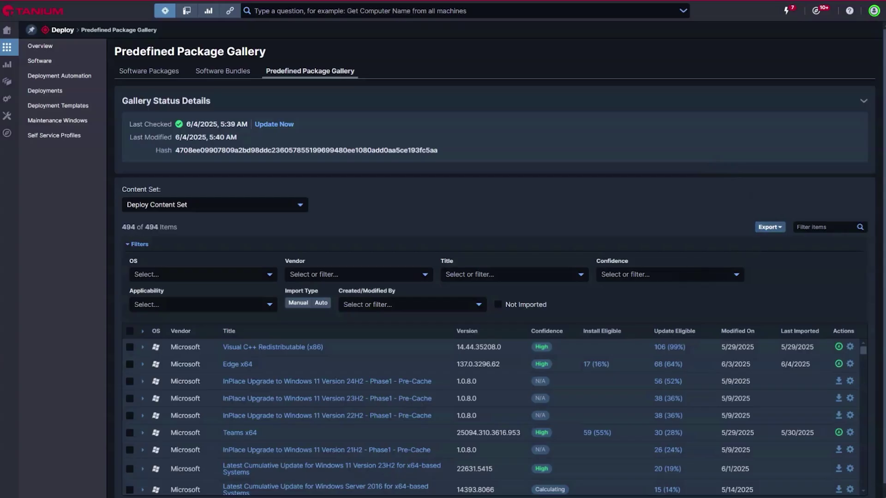
left_click(823, 227)
type("chrome")
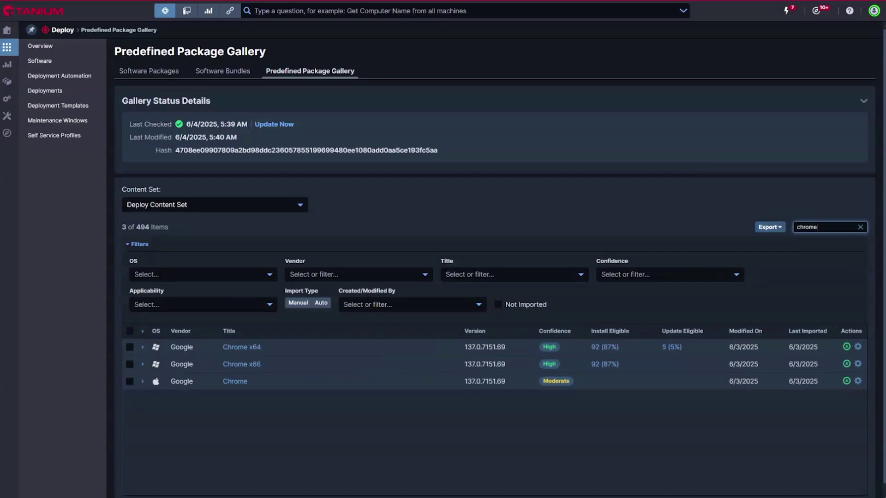
left_click(246, 348)
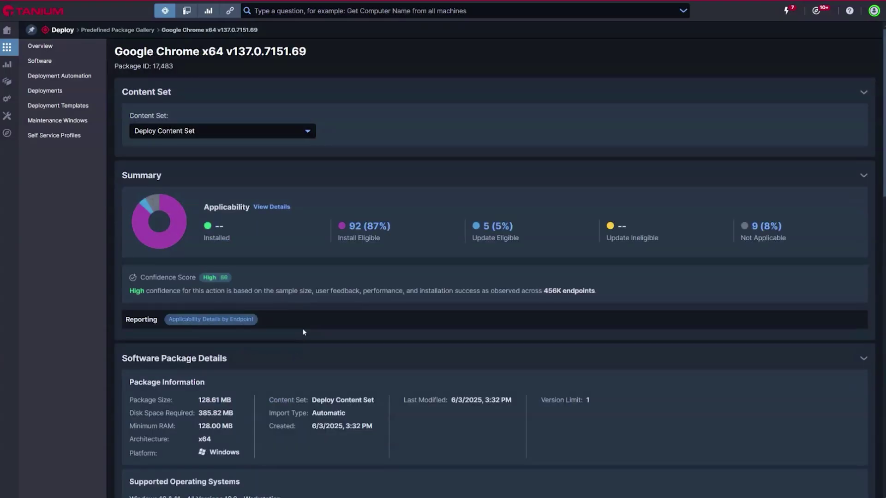
mouse_move(223, 277)
Step: Edit the Automatic Browser Updates automatic deployment configuration
left_click(92, 82)
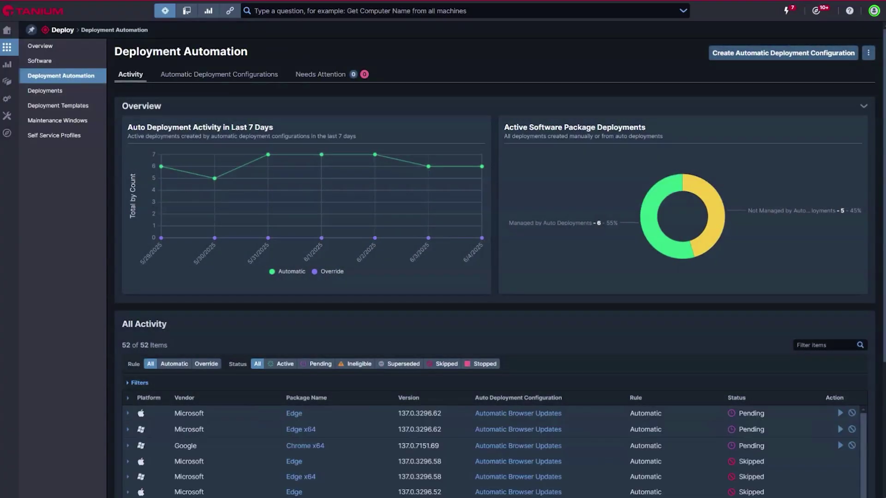
left_click(181, 76)
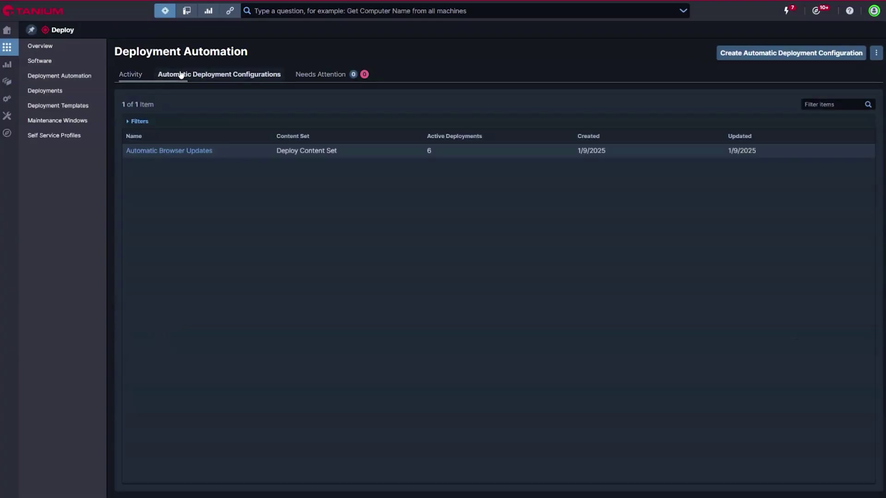
left_click(201, 152)
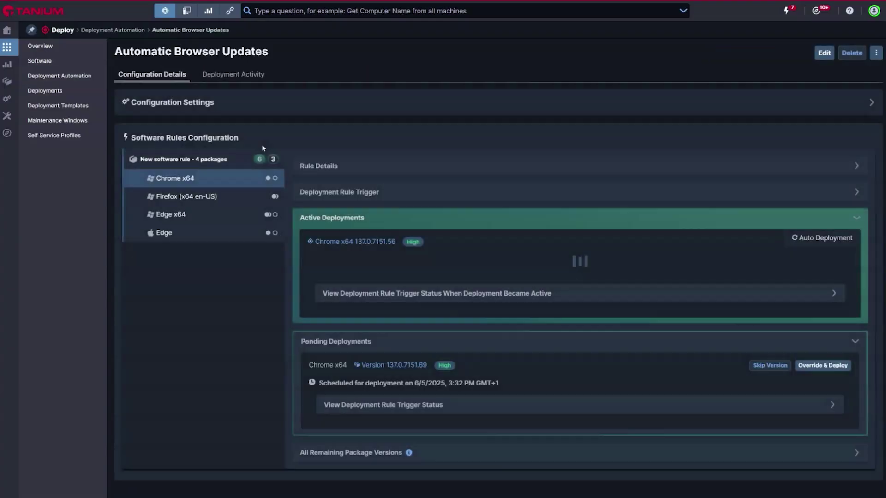
left_click(824, 53)
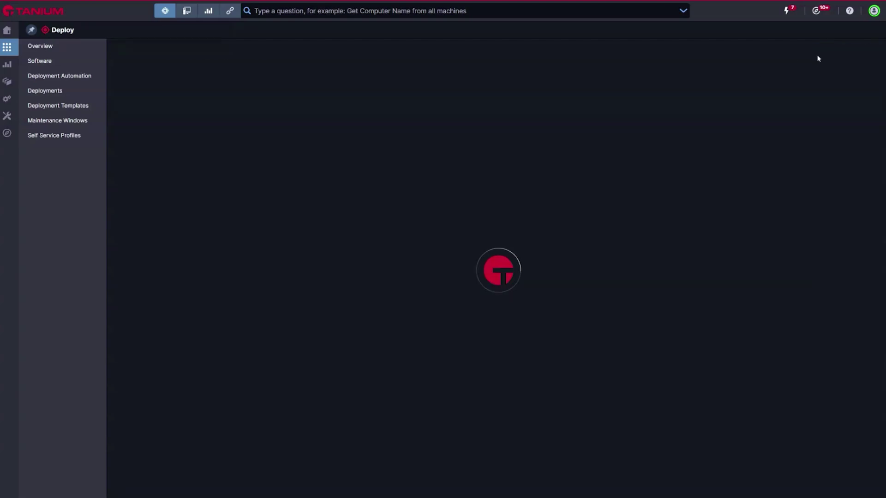
Step: Browse the Auto-Workstation-Ring 2 patch list from All Patch Lists
scroll(742, 227, "down", 5)
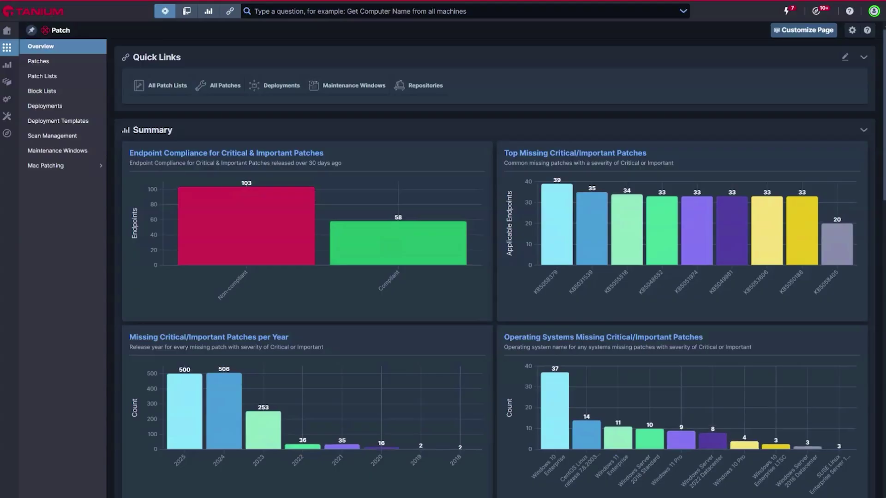
left_click(162, 88)
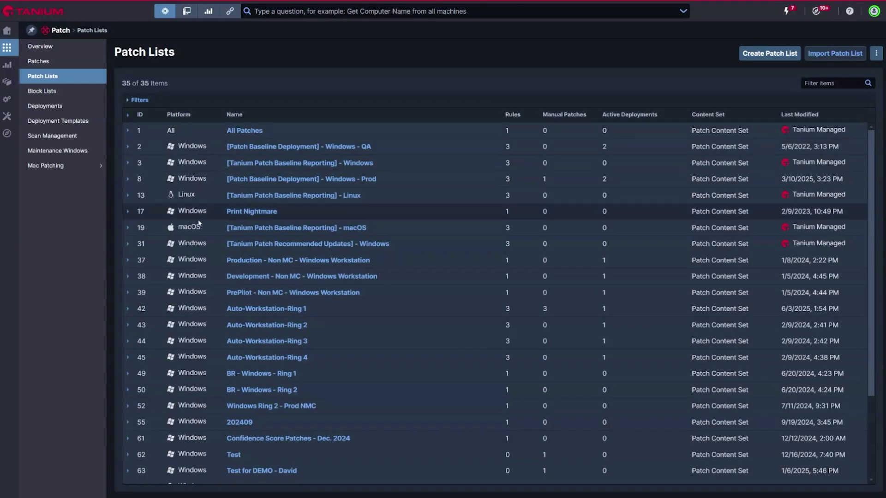
left_click(242, 325)
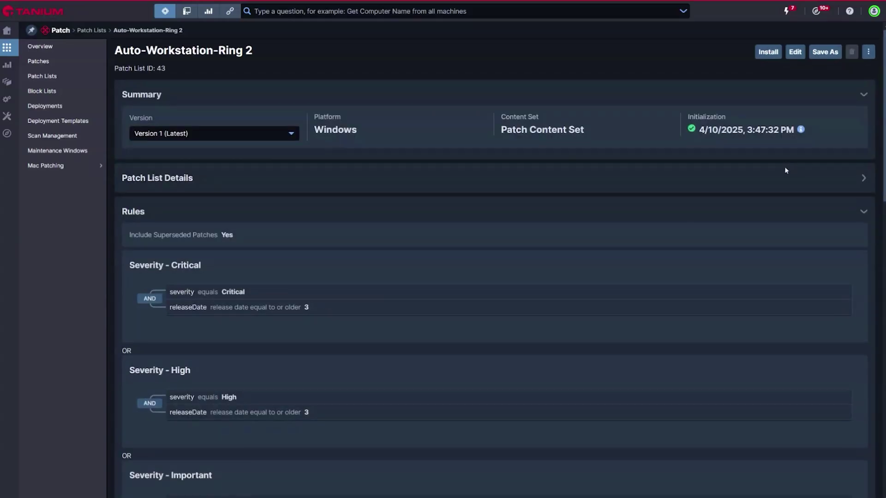
scroll(785, 167, "down", 7)
scroll(766, 183, "down", 5)
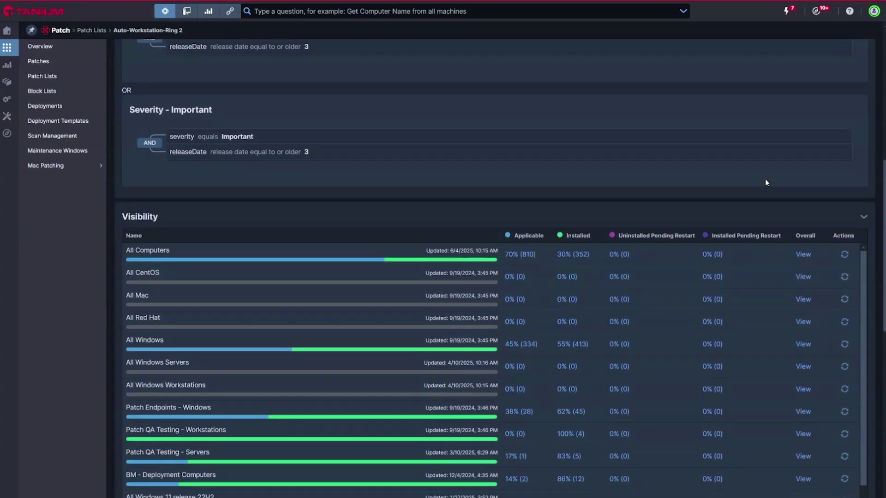
scroll(764, 181, "down", 5)
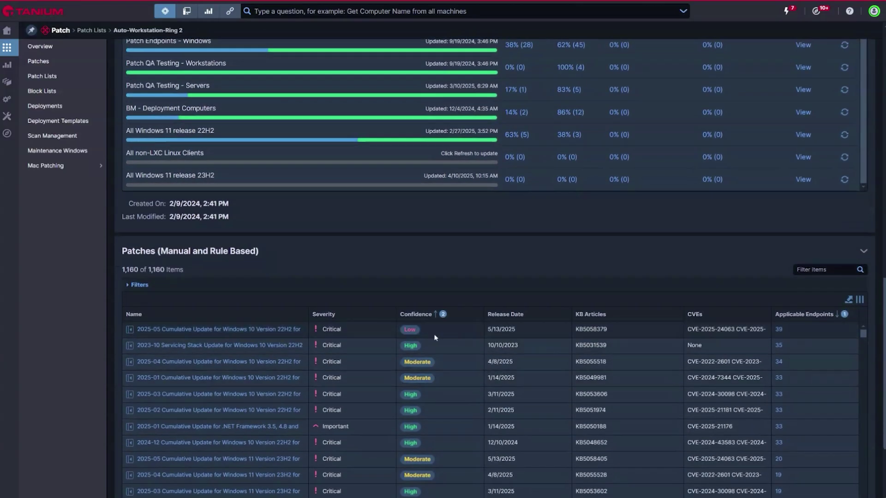
mouse_move(410, 329)
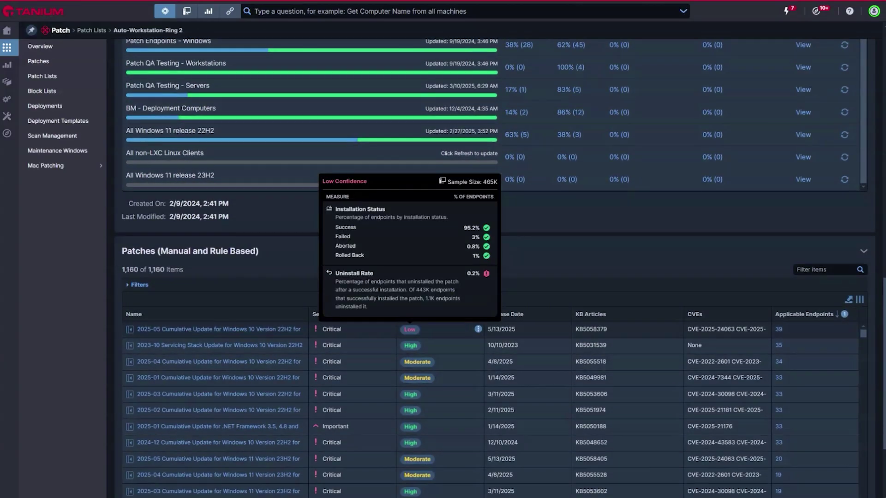
Step: View the Workstation Automatic Patching Ring 2 deployment's targets, schedule and settings
left_click(60, 107)
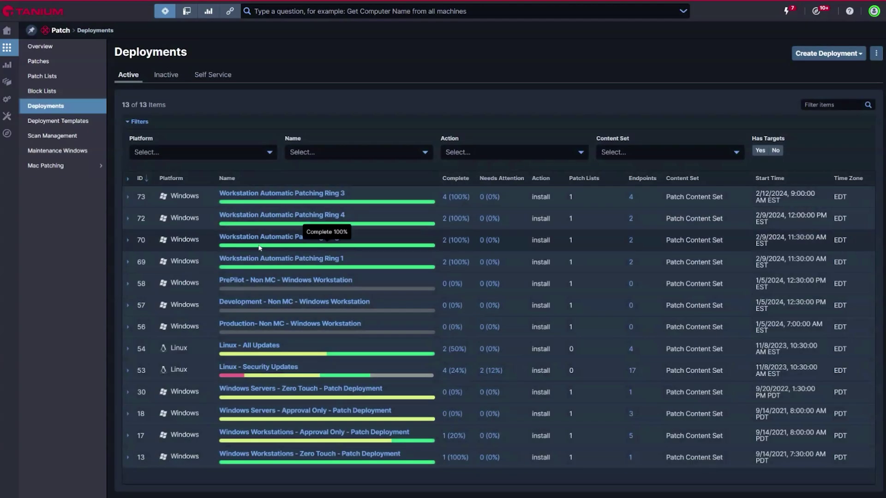
left_click(265, 238)
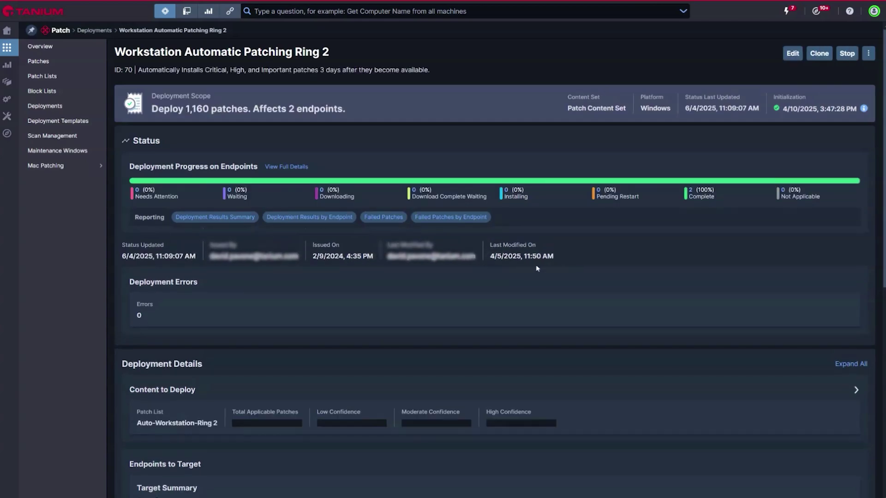
scroll(666, 278, "down", 3)
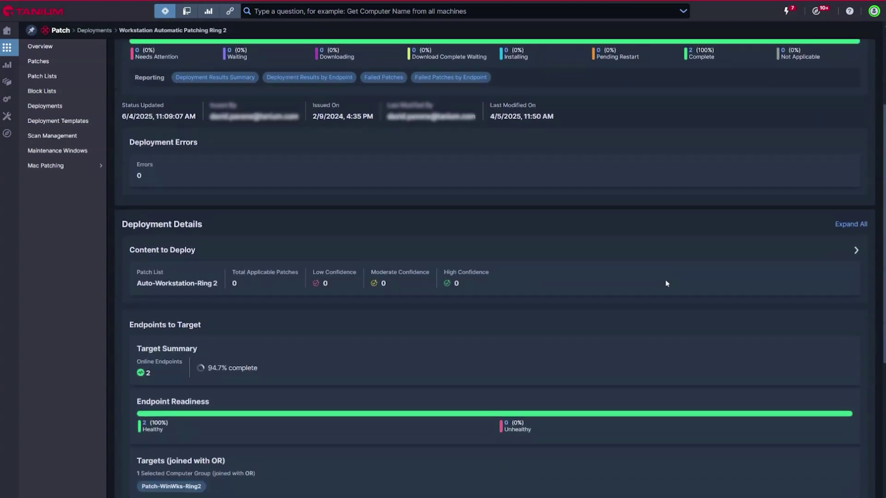
scroll(666, 283, "down", 5)
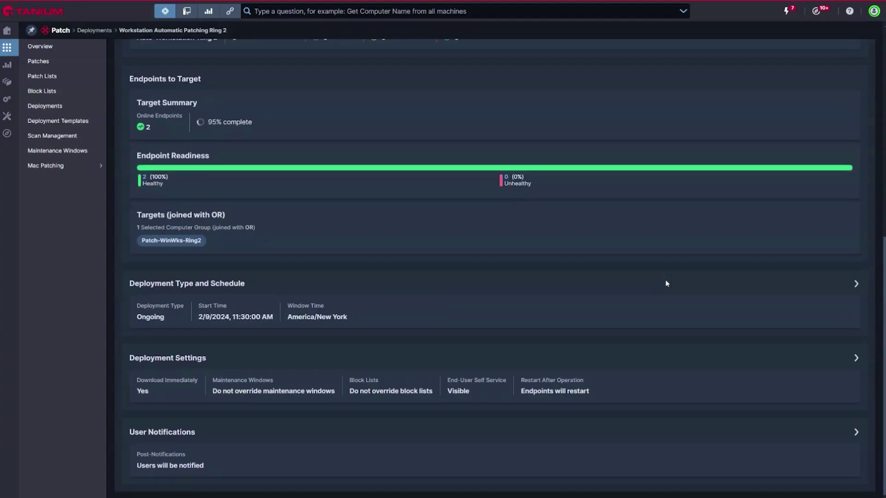
Step: In Enforce, filter policies to AppLocker and view Applocker - Audit User Profiles
left_click(645, 355)
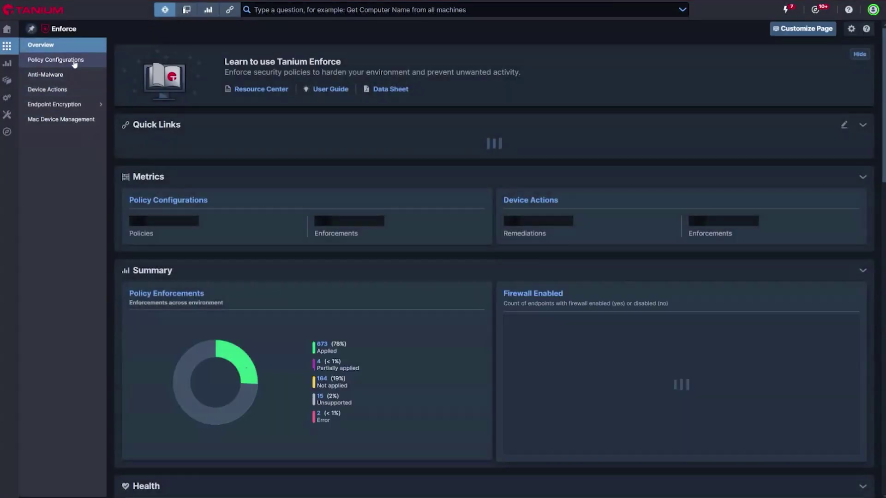
left_click(74, 61)
left_click(320, 123)
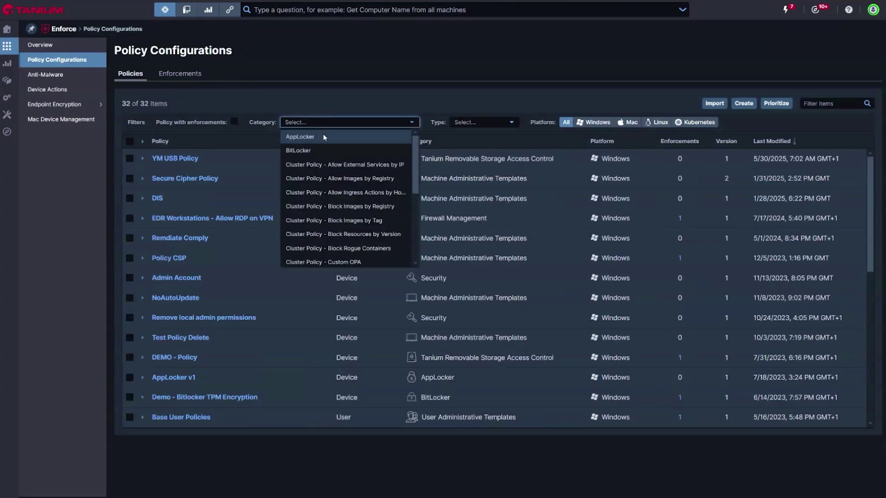
left_click(323, 136)
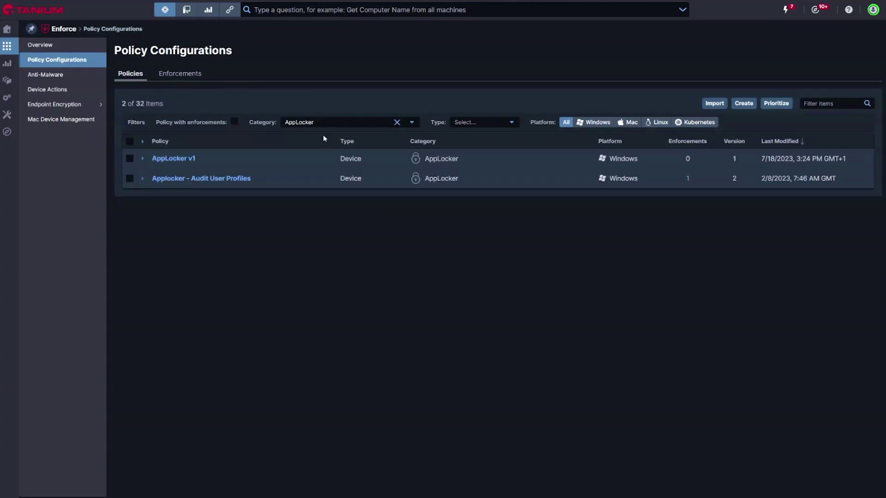
left_click(242, 179)
scroll(323, 288, "down", 5)
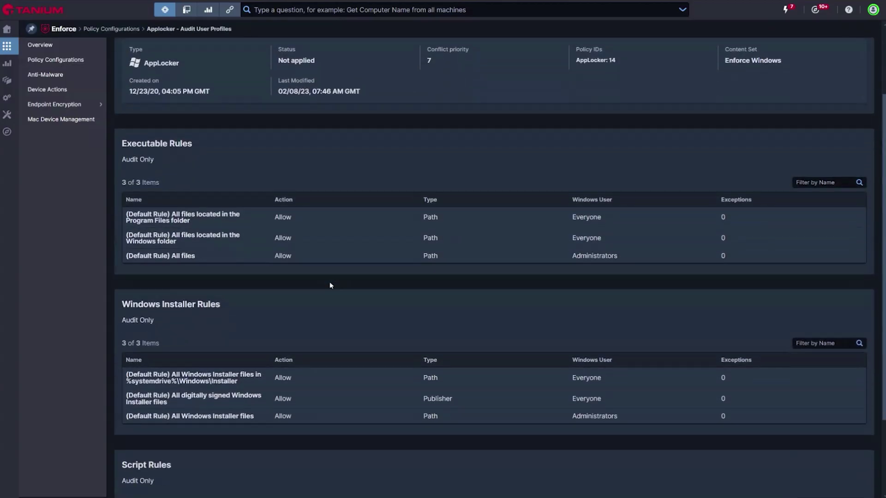
scroll(331, 283, "down", 2)
Step: Filter to Tanium Removable Storage Access Control and view the Trusted Removable Storage policy
key("alt+Left")
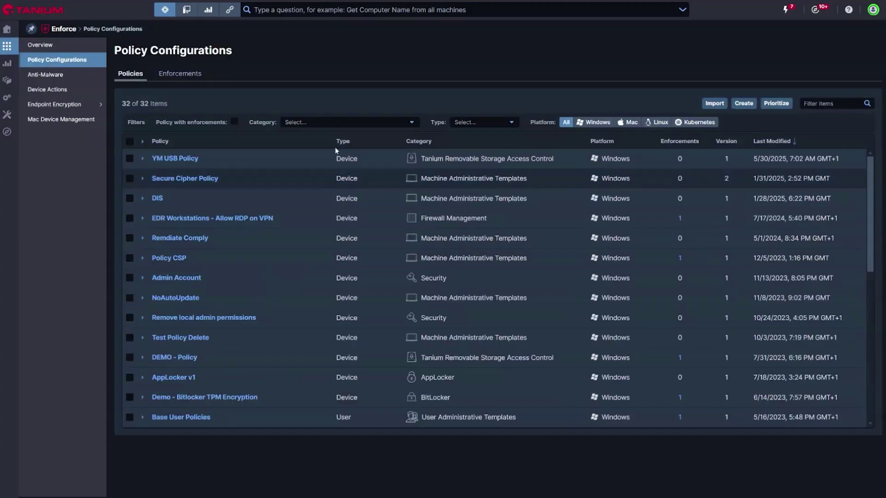
left_click(333, 124)
scroll(340, 184, "down", 3)
scroll(340, 184, "down", 4)
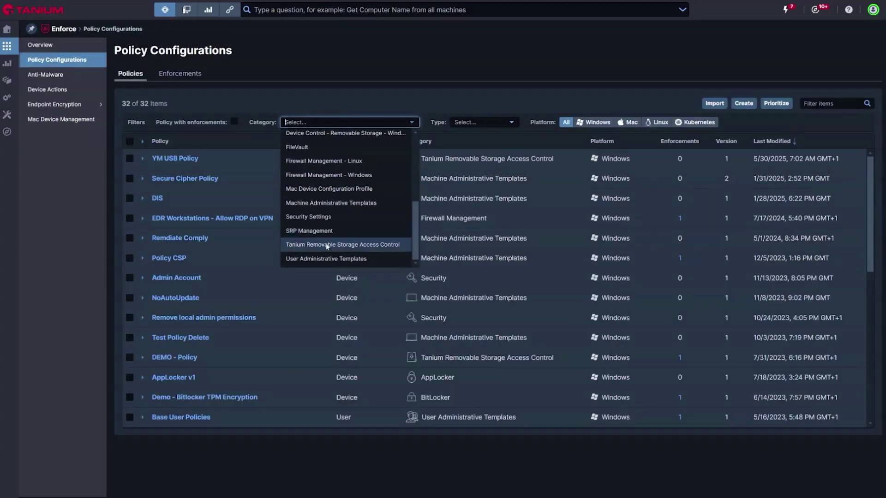
left_click(327, 244)
left_click(234, 220)
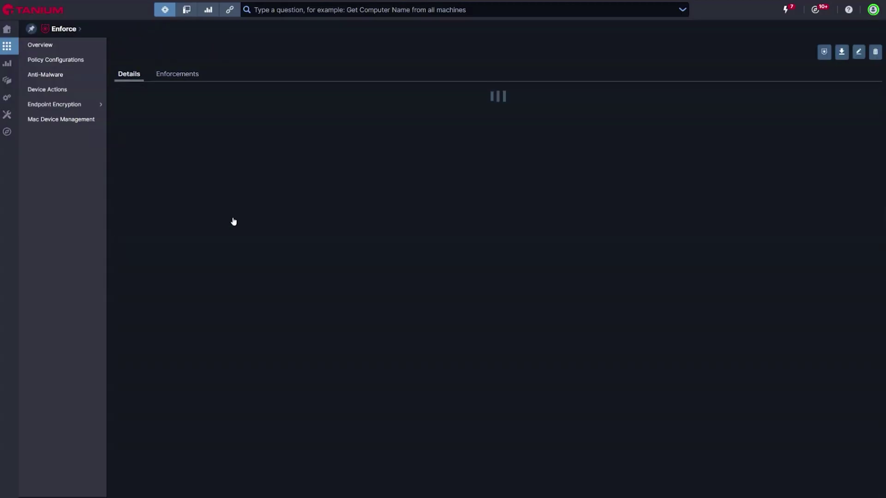
scroll(267, 232, "down", 1)
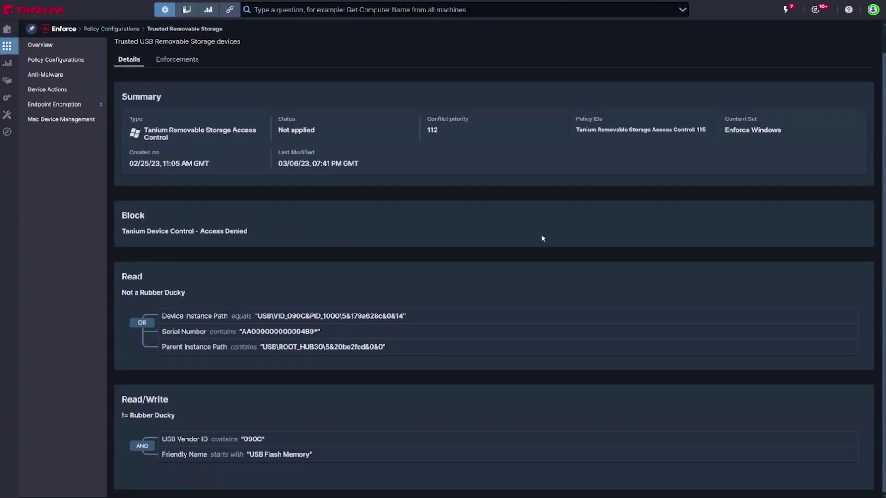
scroll(812, 221, "up", 1)
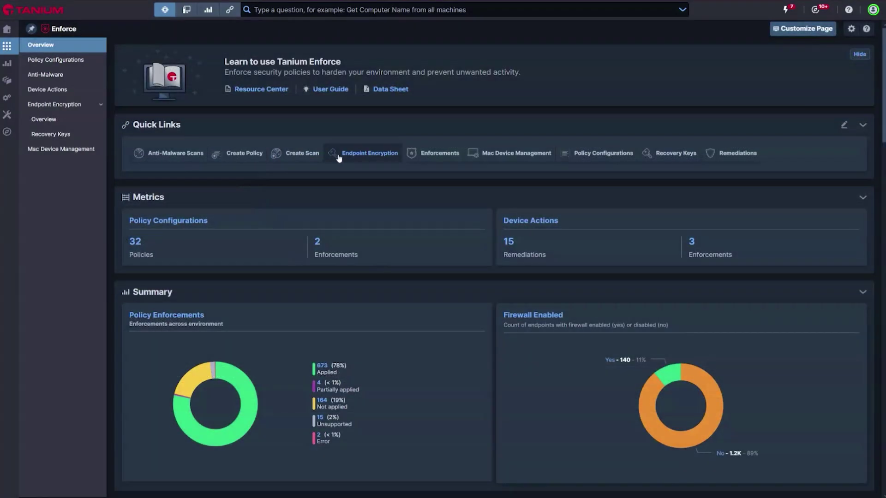
Step: Check Endpoint Encryption recovery keys, then the Engage Device Performance survey details
left_click(339, 154)
left_click(167, 172)
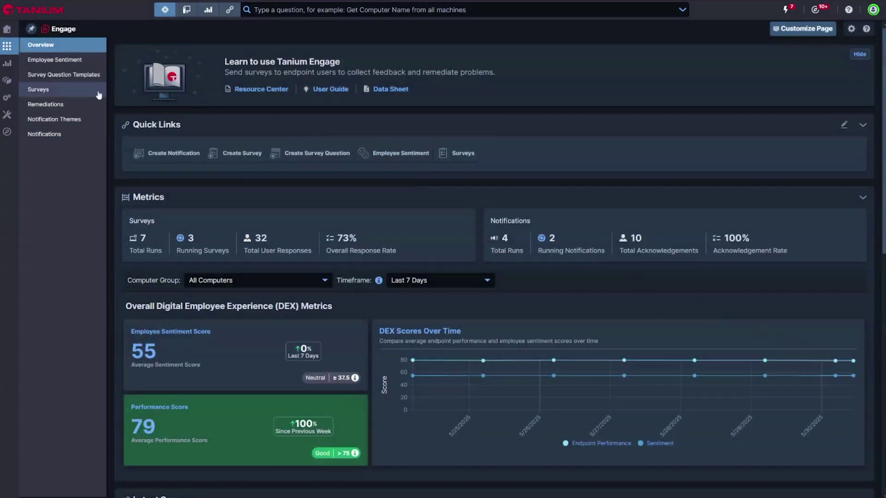
left_click(92, 96)
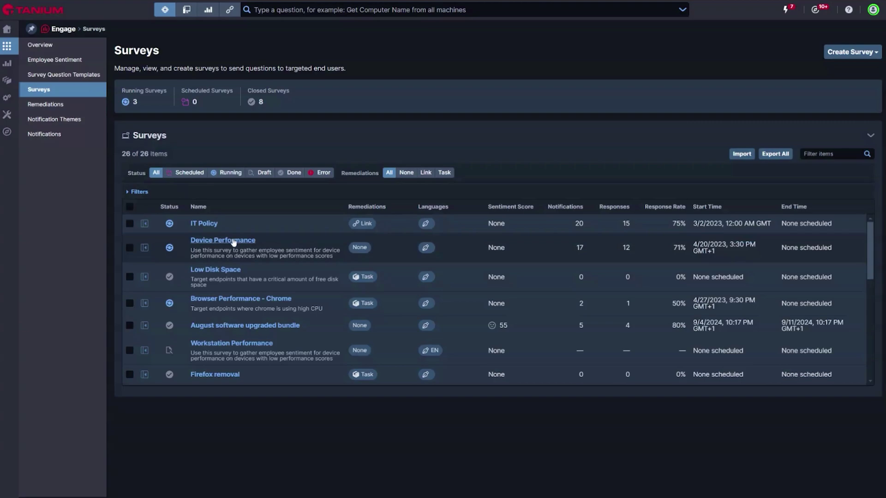
left_click(234, 240)
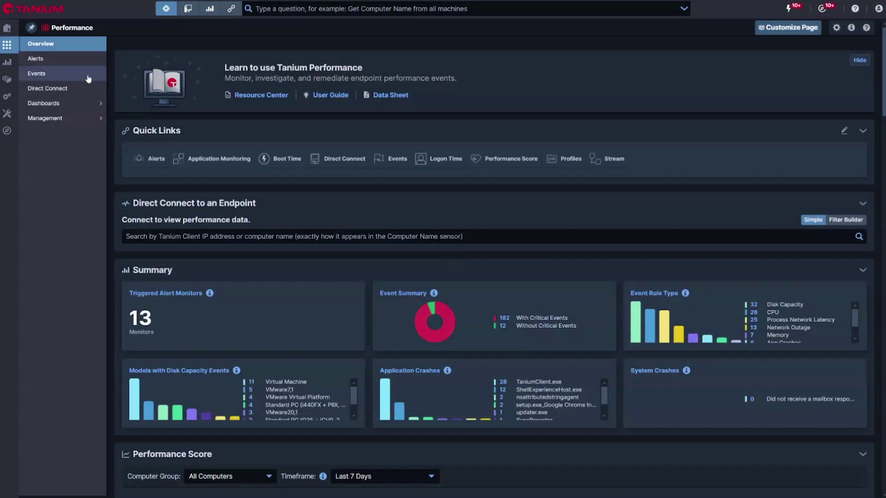
Step: From Performance Events, direct-connect to E2-DC02.mex.local and expand its Network throughput and outage charts
left_click(84, 78)
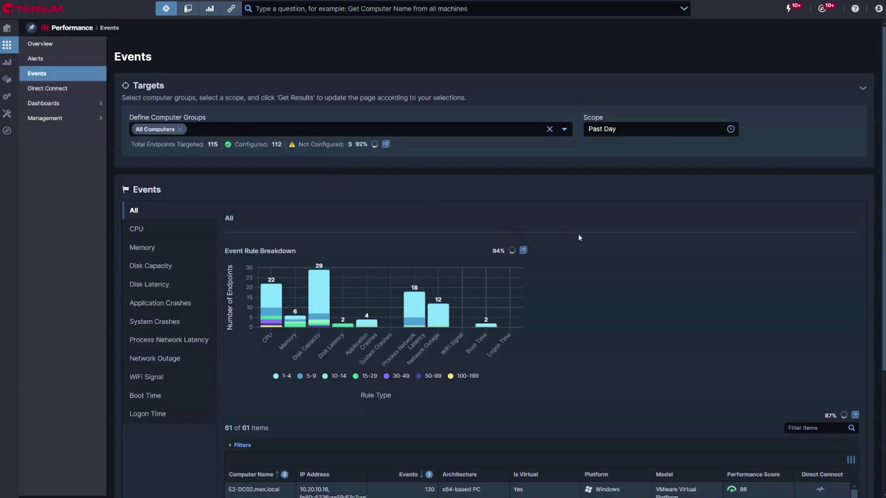
scroll(580, 238, "down", 2)
scroll(578, 234, "down", 1)
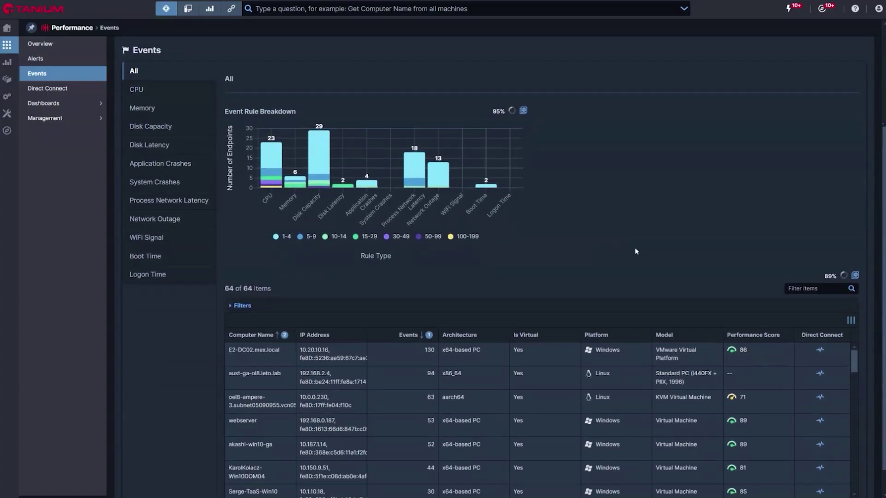
left_click(821, 351)
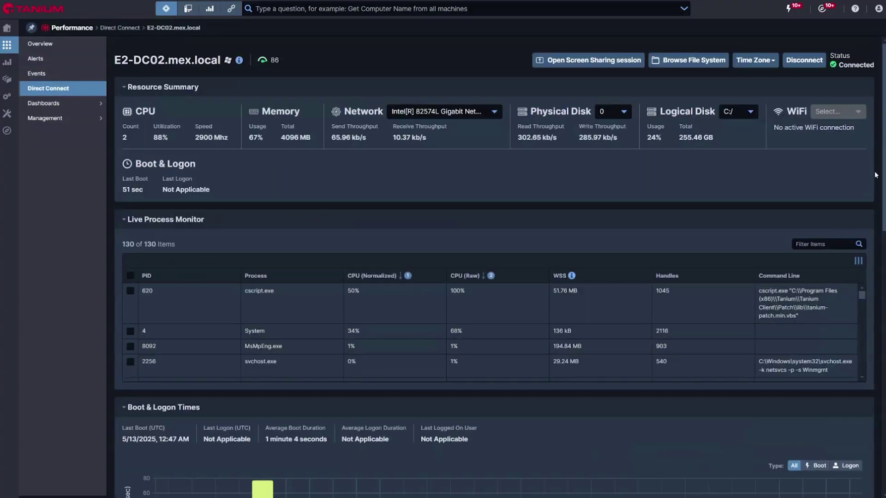
scroll(870, 256, "down", 6)
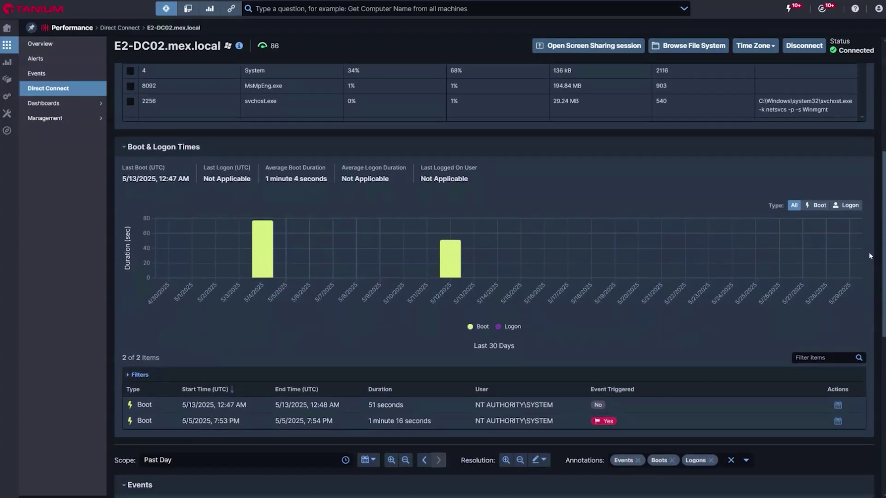
scroll(870, 257, "down", 7)
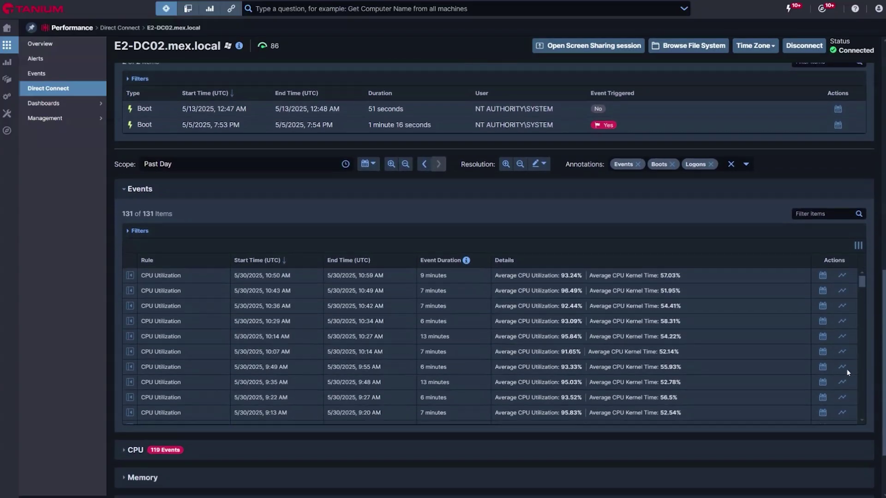
scroll(848, 372, "down", 2)
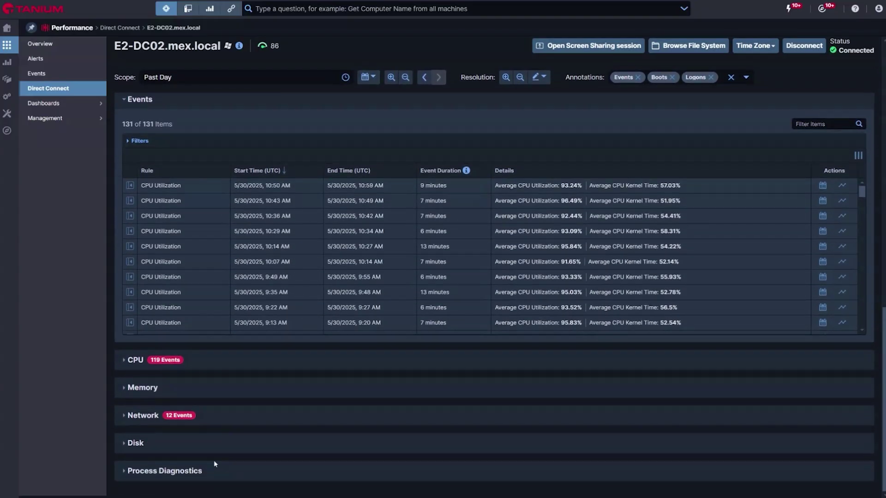
left_click(124, 417)
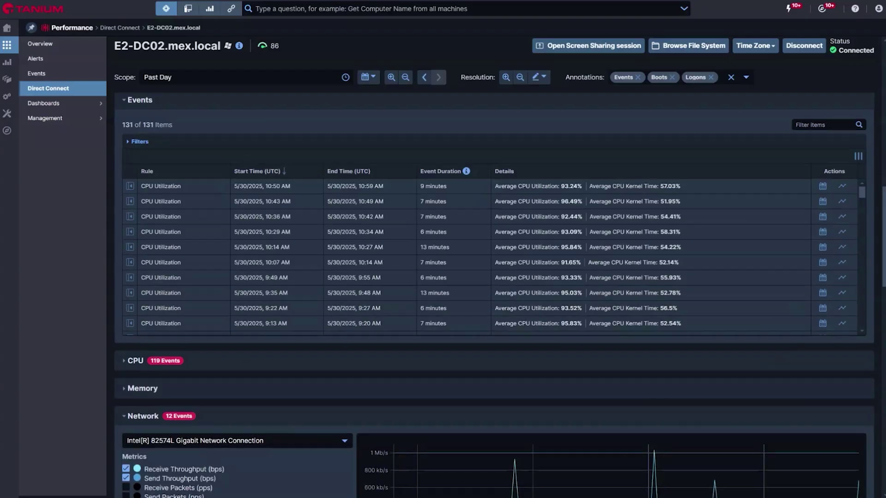
scroll(884, 253, "down", 4)
scroll(883, 253, "down", 5)
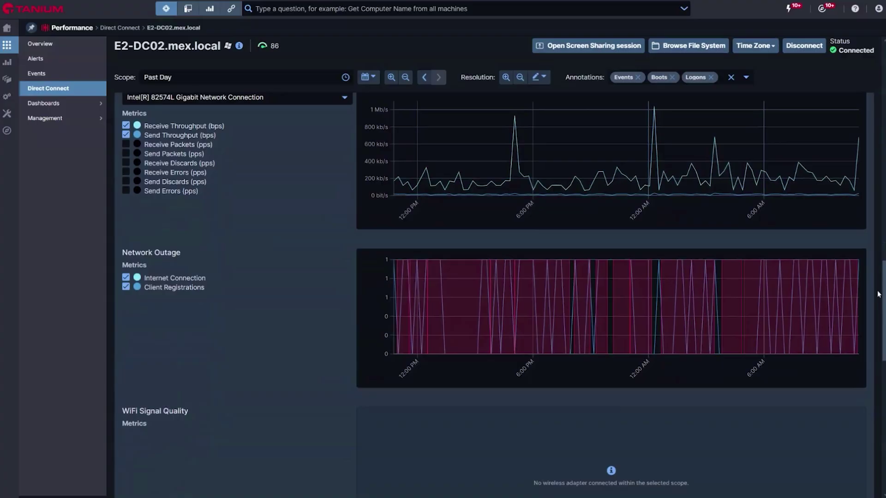
mouse_move(833, 294)
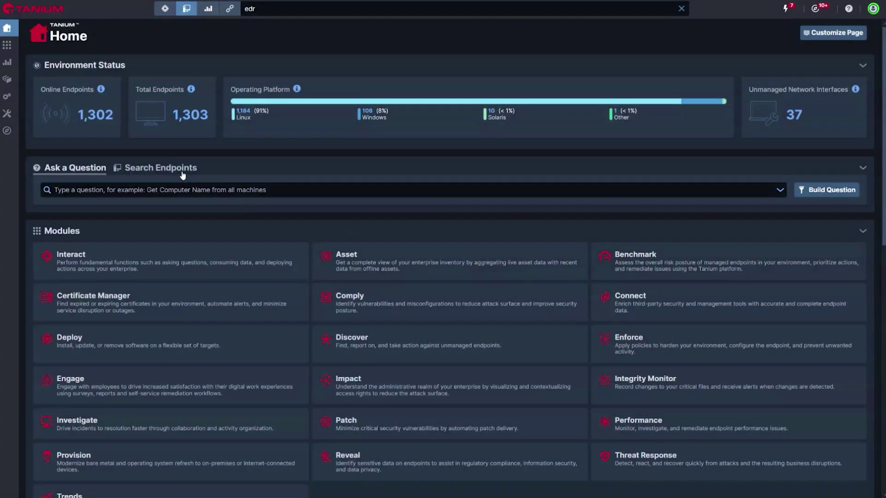
Step: Search for '25' and direct-connect to edr-wn-2510.demo.tanium.local
left_click(183, 170)
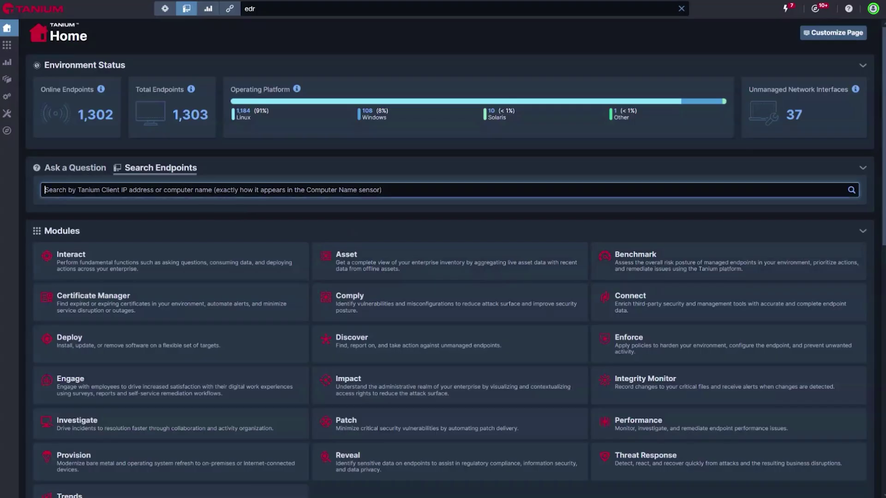
type("2510")
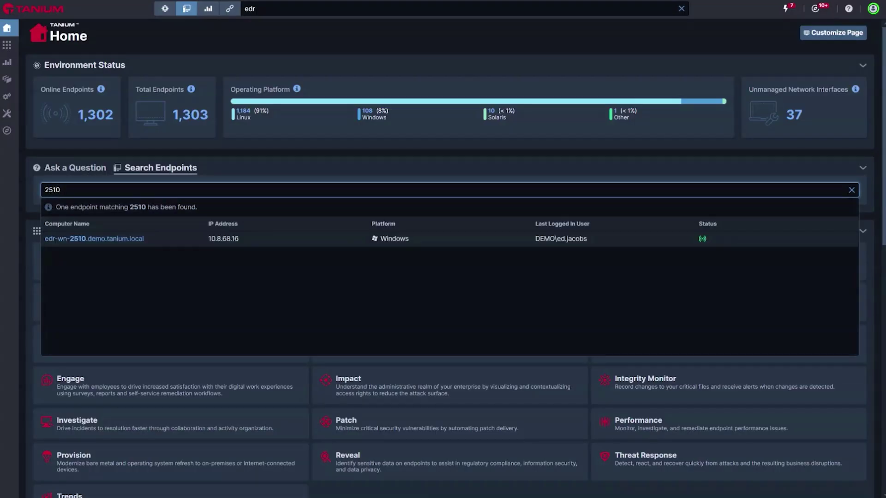
left_click(112, 239)
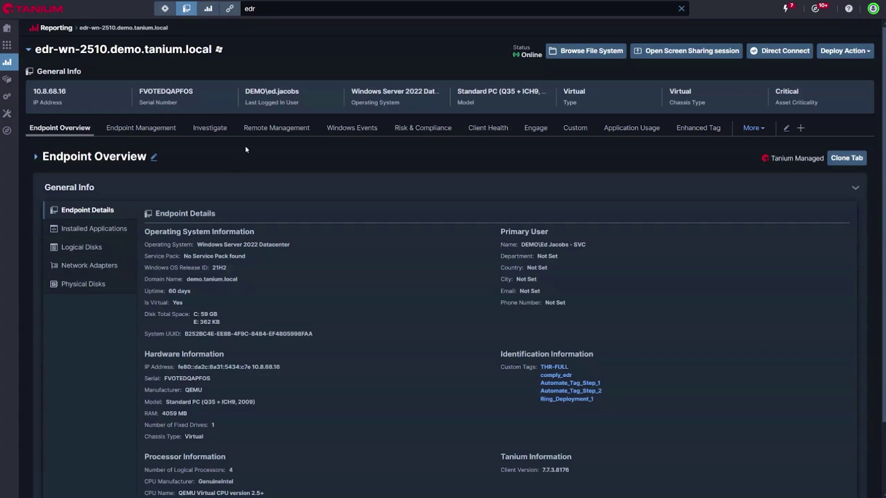
left_click(265, 131)
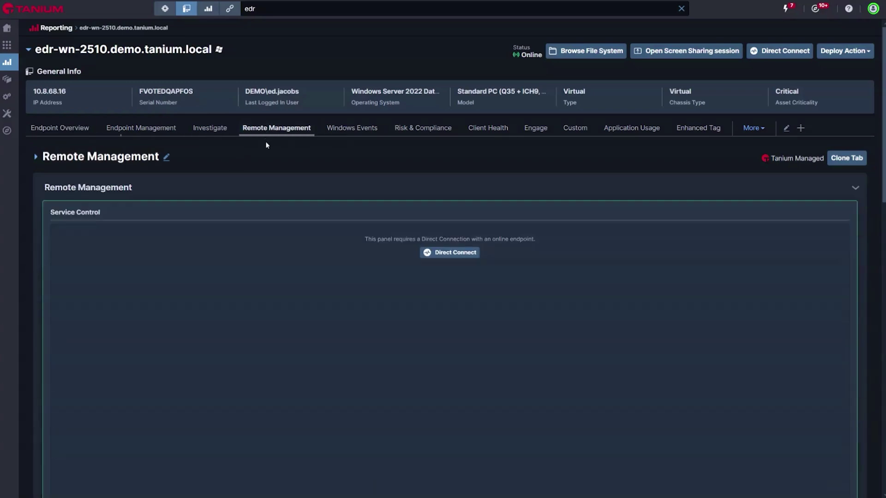
left_click(455, 252)
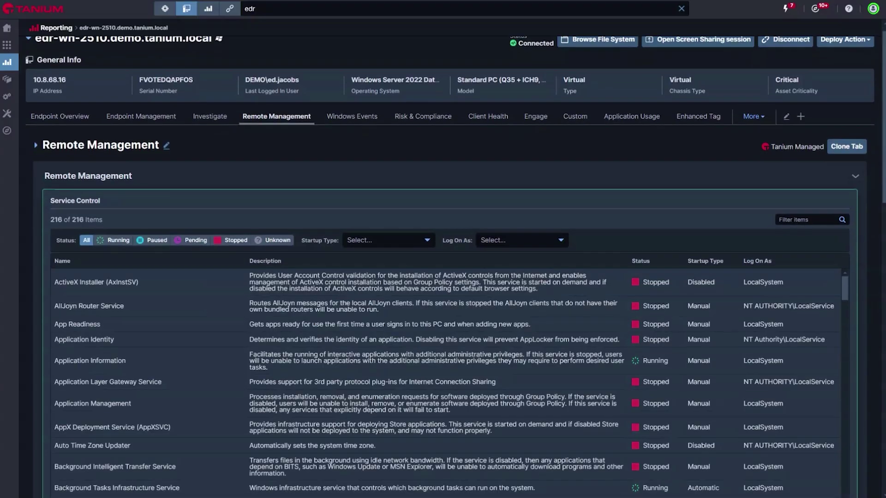
scroll(450, 266, "down", 3)
left_click_drag(877, 212, 858, 457)
Step: Expand HKEY_LOCAL_MACHINE, then chart Network and File activities under Investigate
left_click(85, 168)
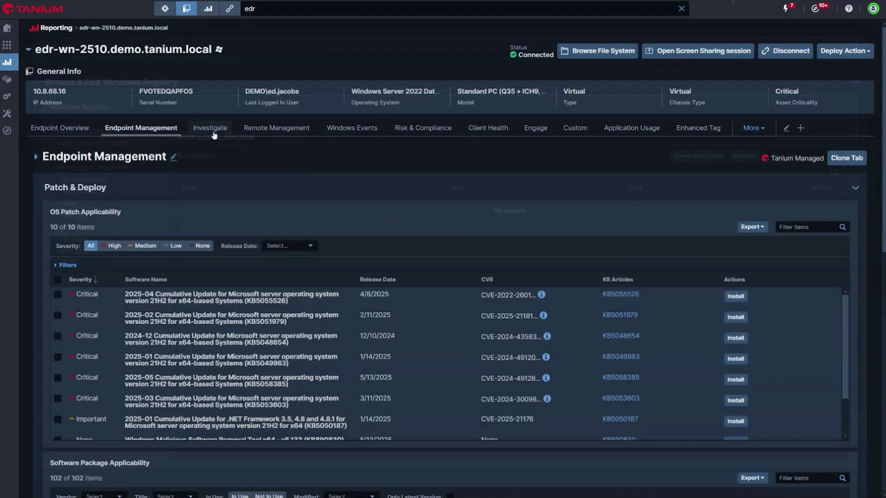
left_click(210, 128)
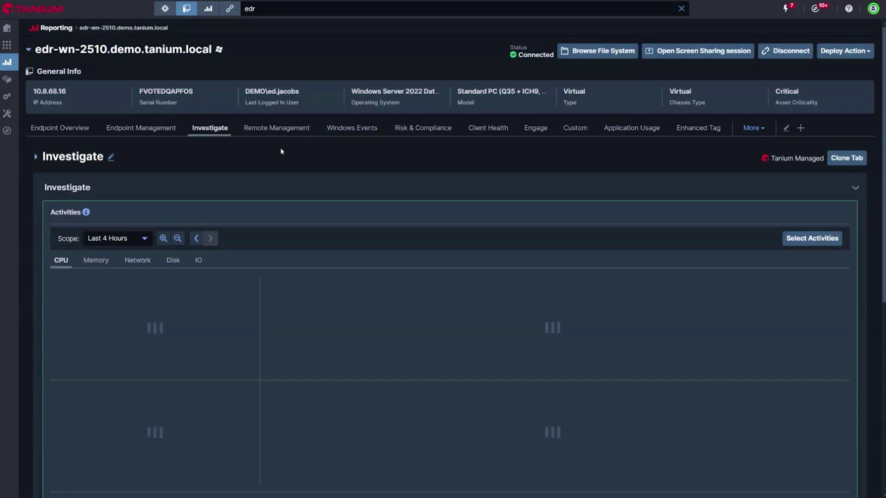
left_click(803, 240)
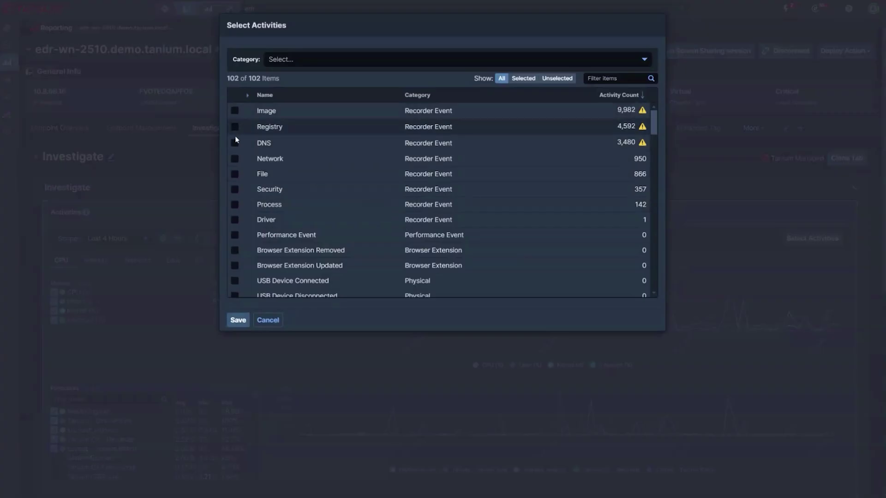
left_click(235, 159)
left_click(235, 175)
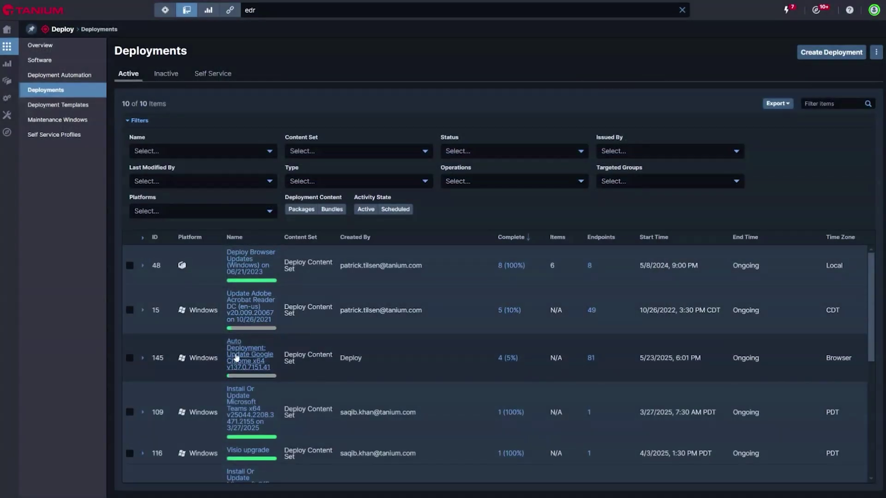
Step: Review the Chrome auto-deployment's Early Adopters ring, then the HackTool remediation's Delete File and Kill Process tasks
left_click(236, 359)
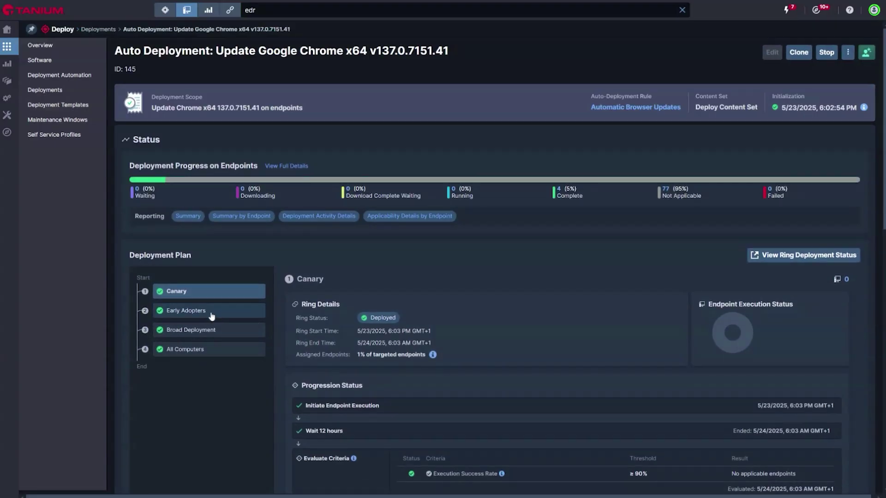
left_click(212, 315)
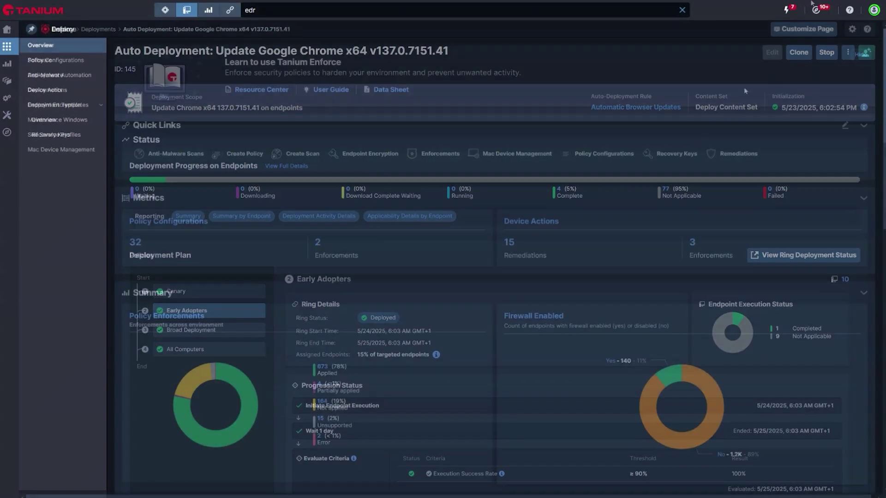
left_click(85, 91)
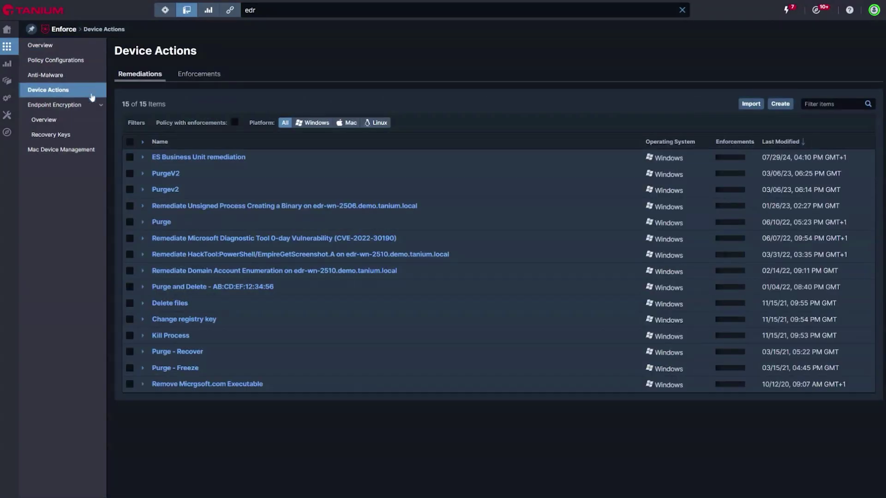
left_click(241, 254)
left_click(135, 314)
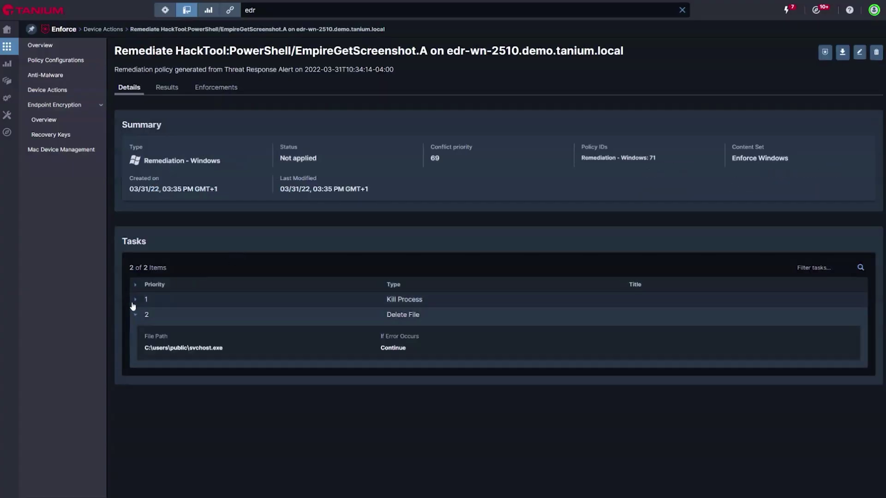
left_click(135, 299)
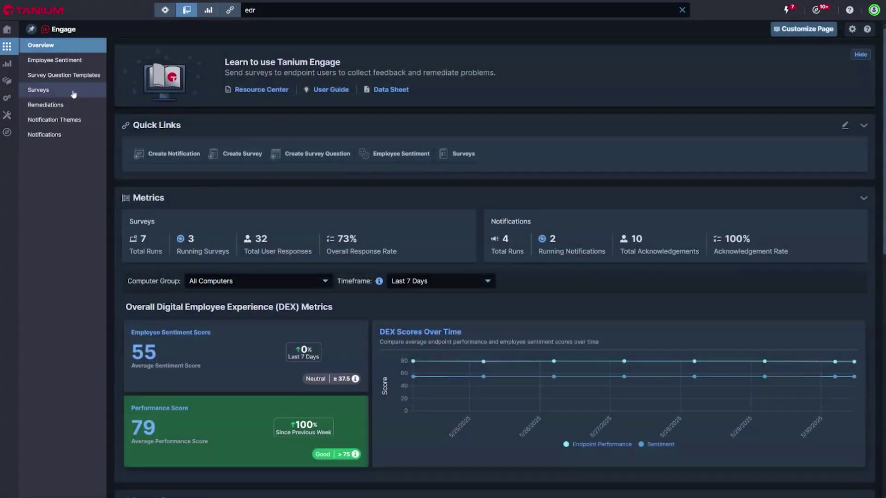
Step: Open the IT Check-in and Chrome fix survey from Engage Surveys and view its four questions
left_click(39, 90)
scroll(262, 288, "down", 6)
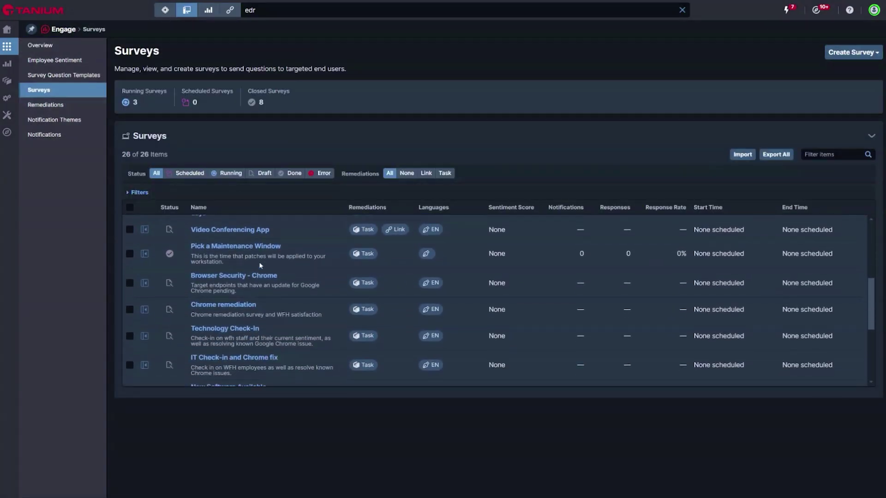
left_click(267, 314)
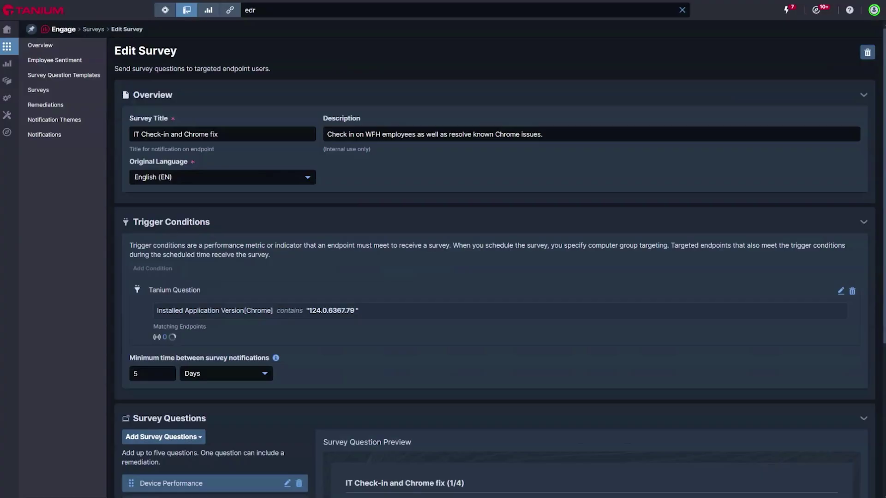
scroll(464, 293, "down", 5)
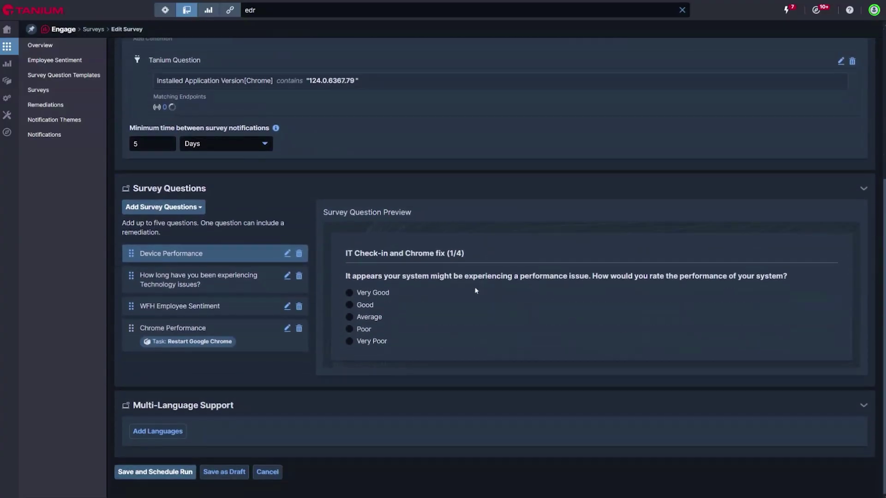